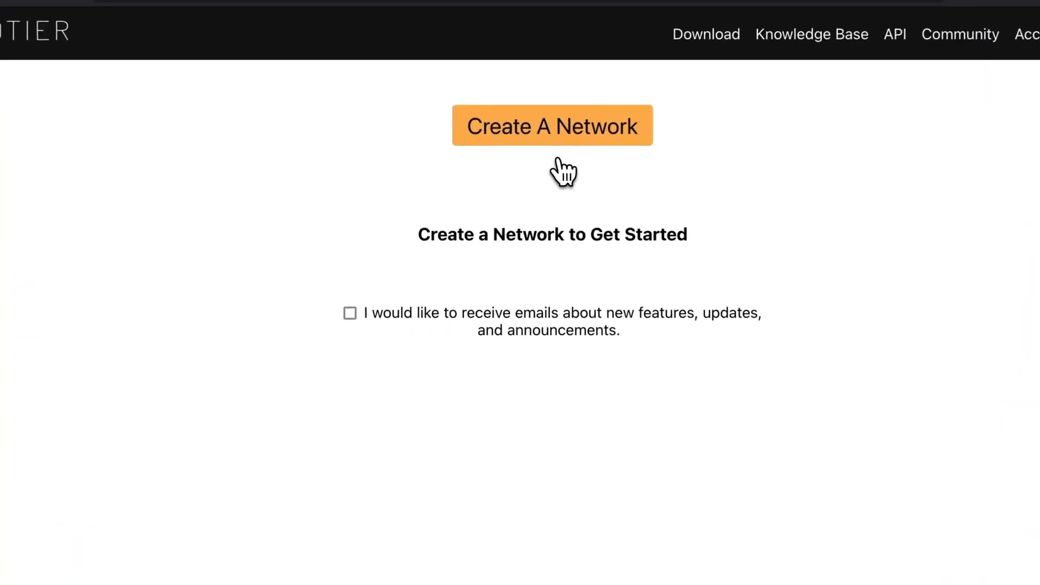
- Create the ZeroTier network ecstatic_davies and scroll its settings to the Advanced routing section
click(555, 139)
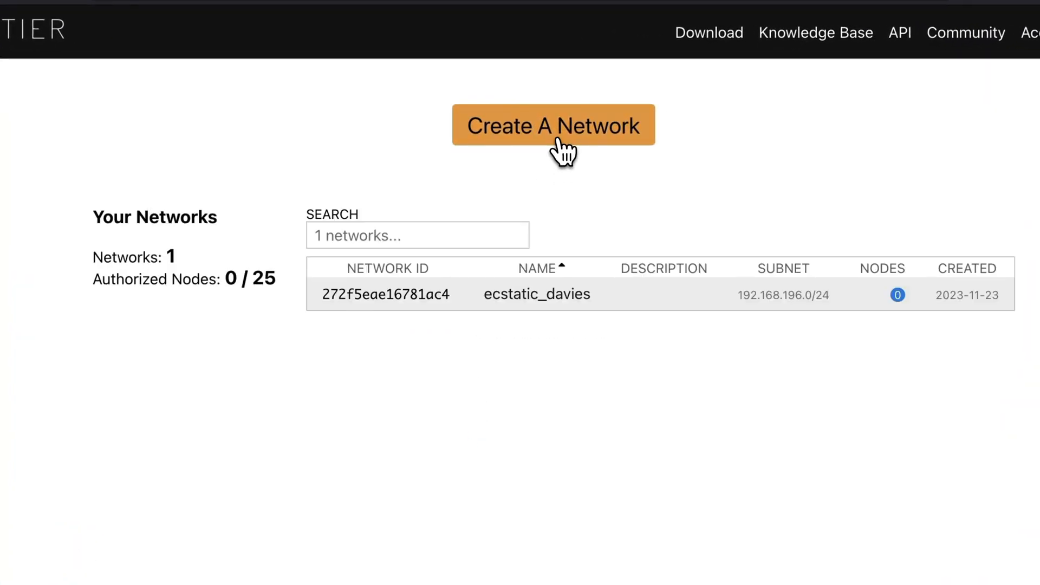
click(383, 302)
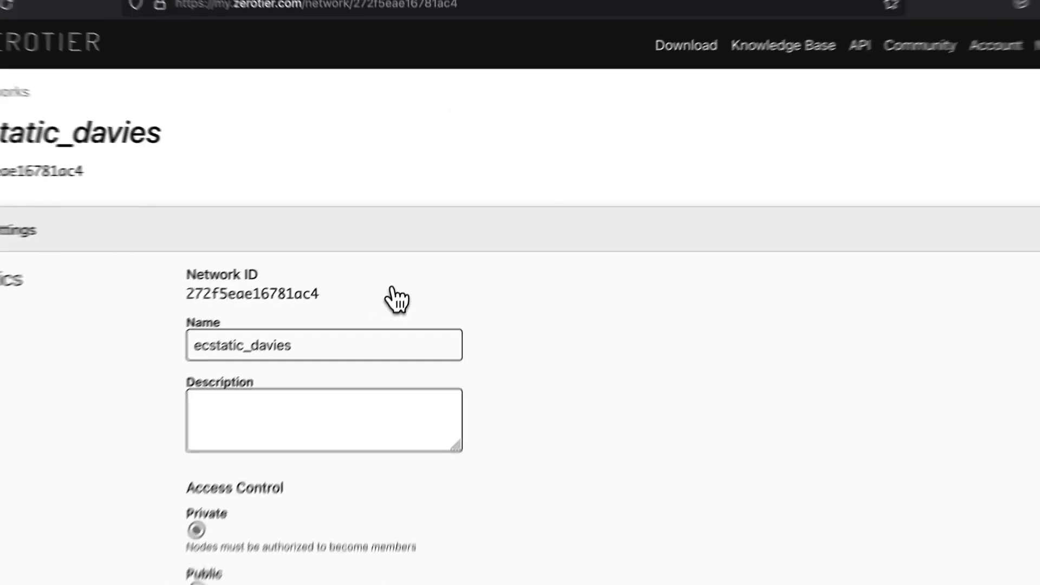
scroll(506, 351, down, 15)
scroll(508, 352, down, 20)
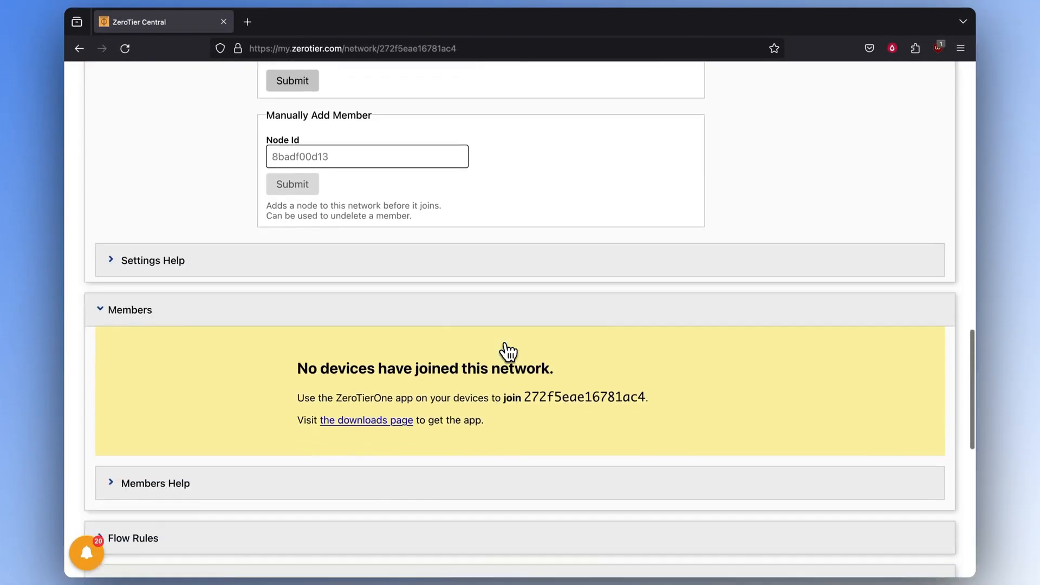
scroll(508, 352, up, 20)
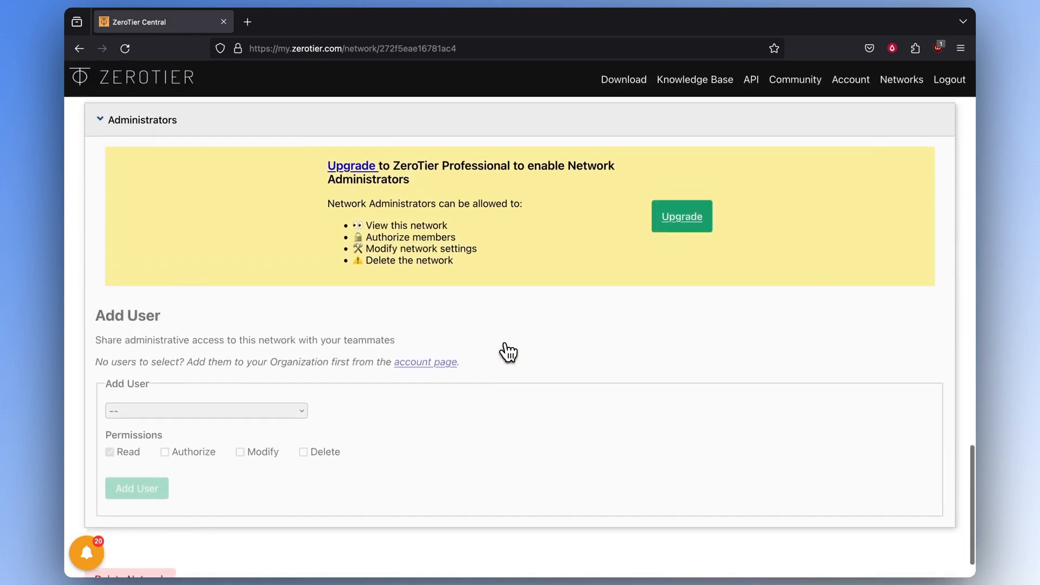
scroll(122, 145, down, 8)
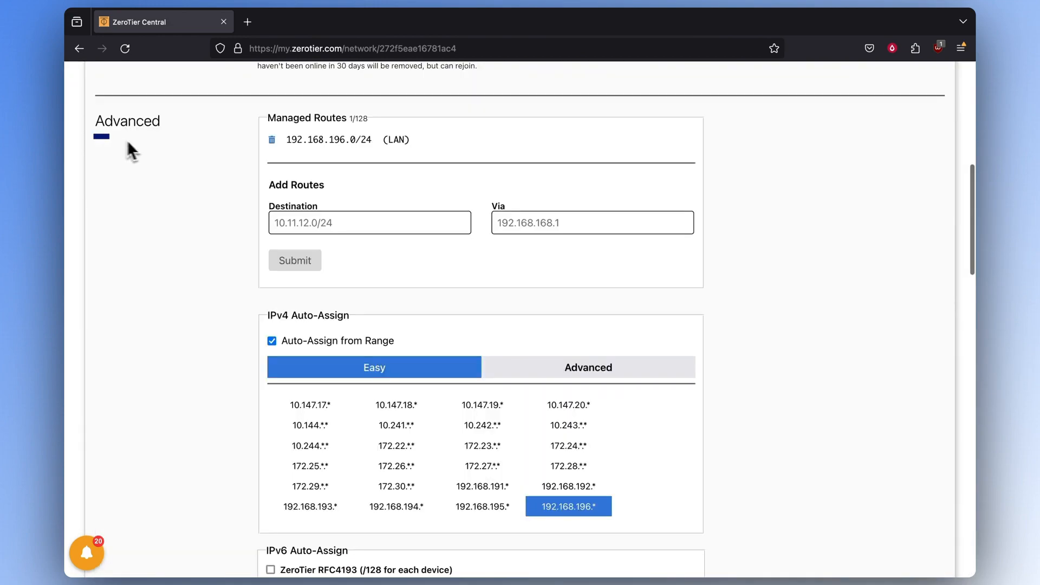
scroll(121, 151, up, 6)
scroll(122, 149, down, 3)
scroll(121, 149, down, 4)
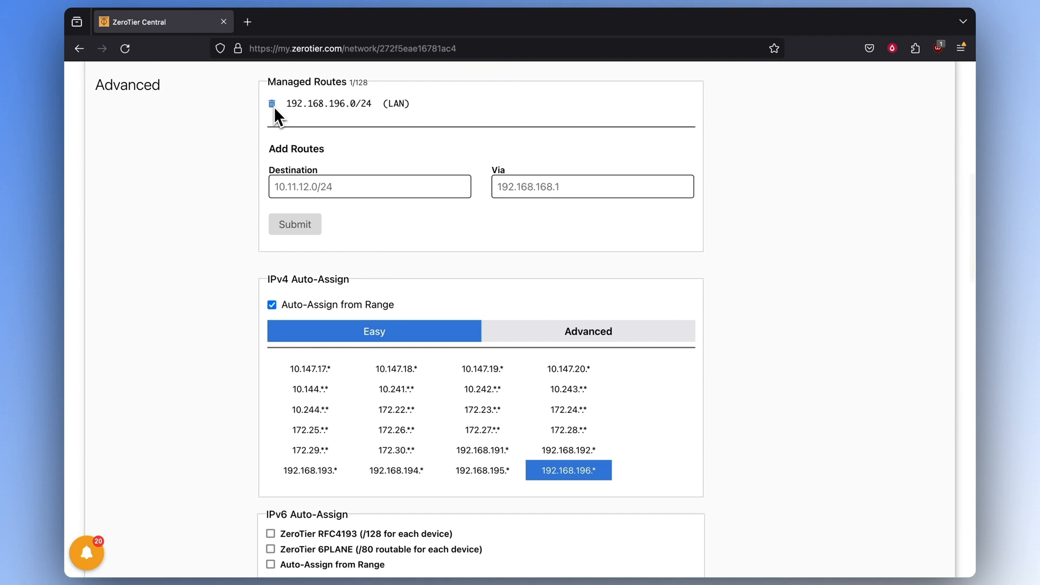
- Replace the 192.168.196.0/24 managed route with 192.168.1.0/24
click(272, 104)
click(410, 245)
text(192.168.1.0/24)
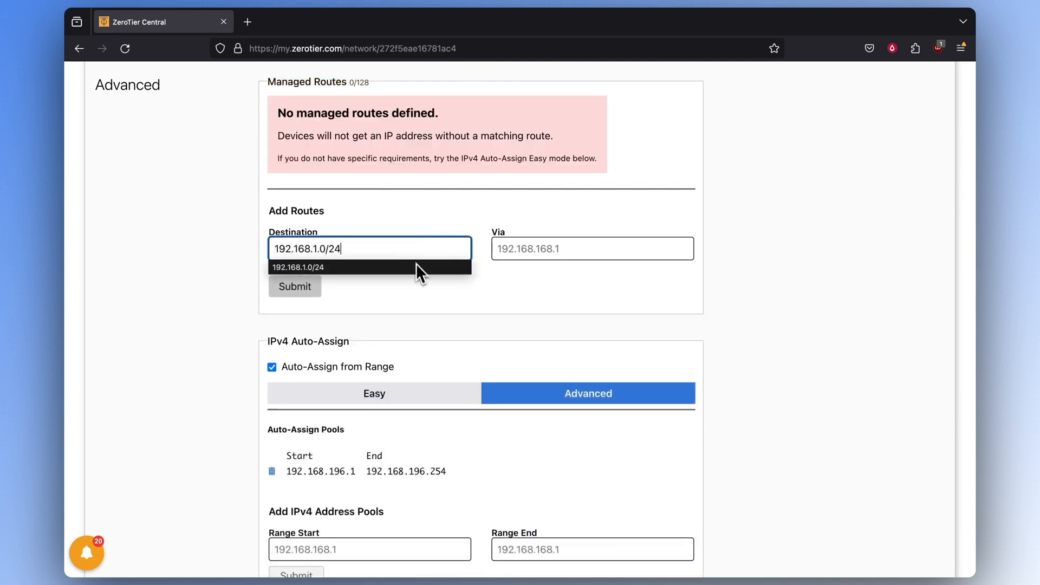
click(282, 291)
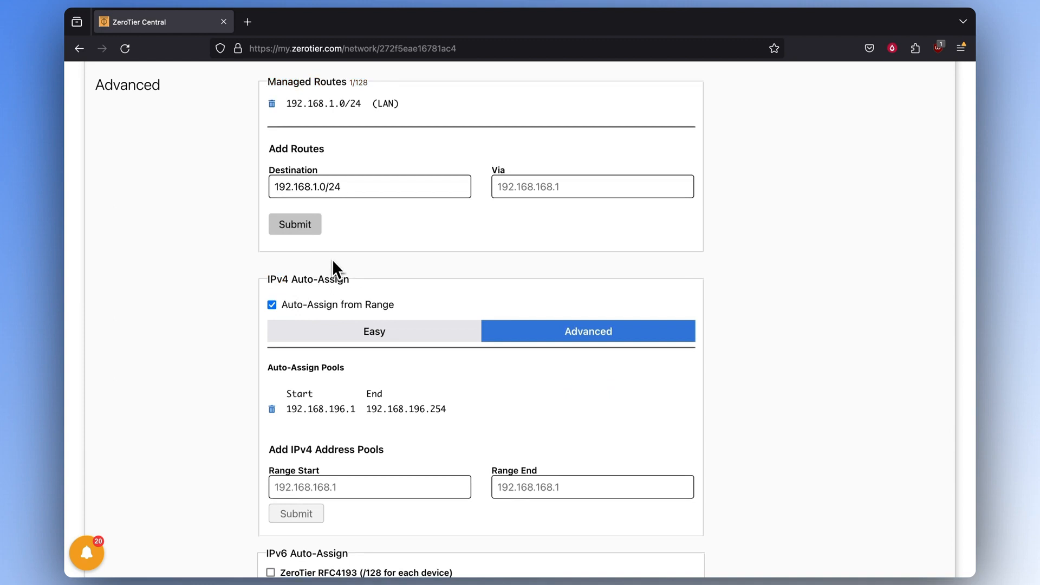
- Turn off IPv4 Auto-Assign from Range
scroll(333, 261, down, 3)
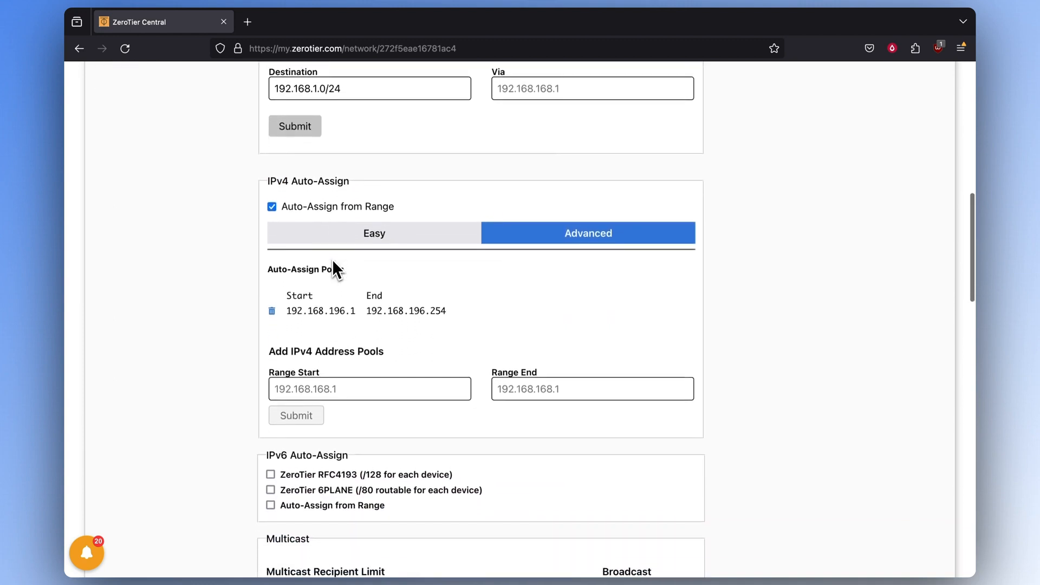
scroll(332, 265, down, 1)
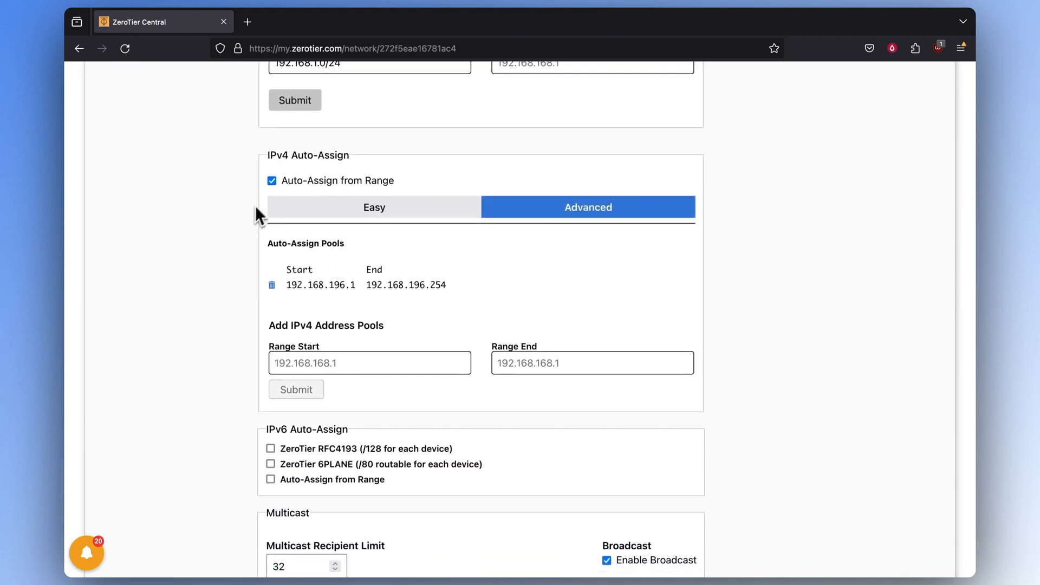
click(271, 182)
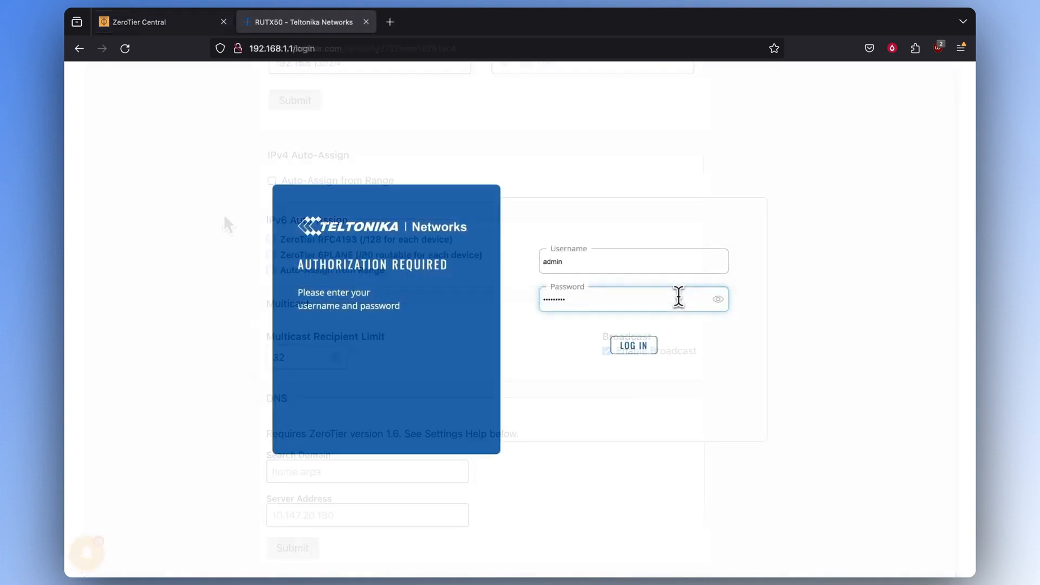
- Log in to the RUTX50, switch to Advanced mode, and expand the System menu
key(Return)
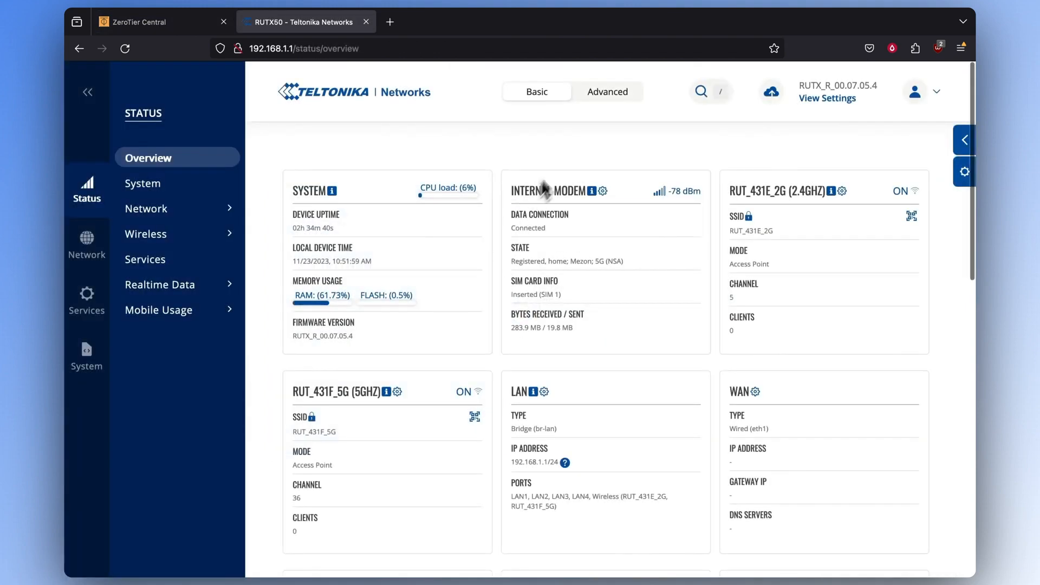
click(612, 98)
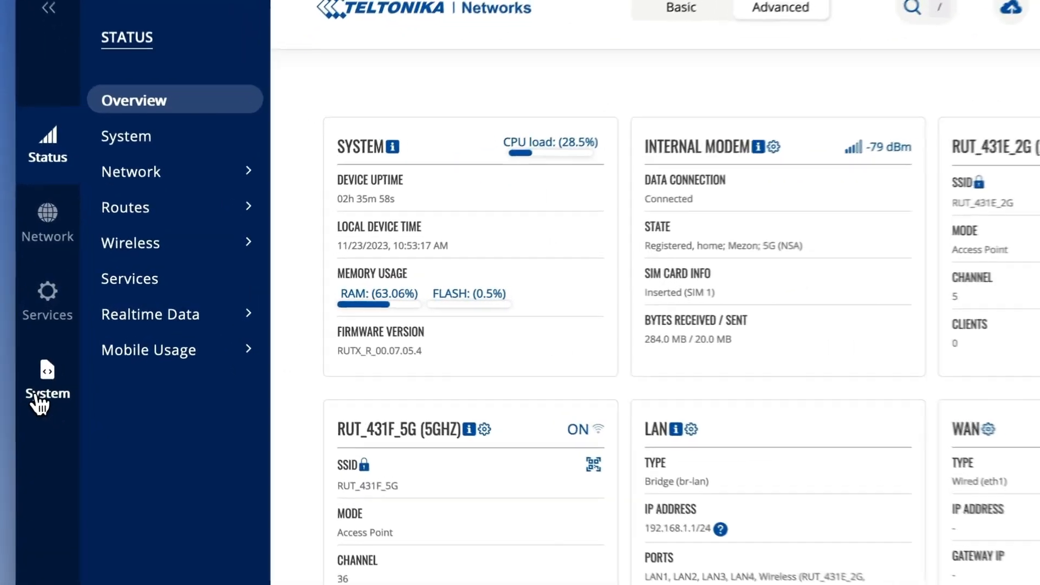
click(86, 360)
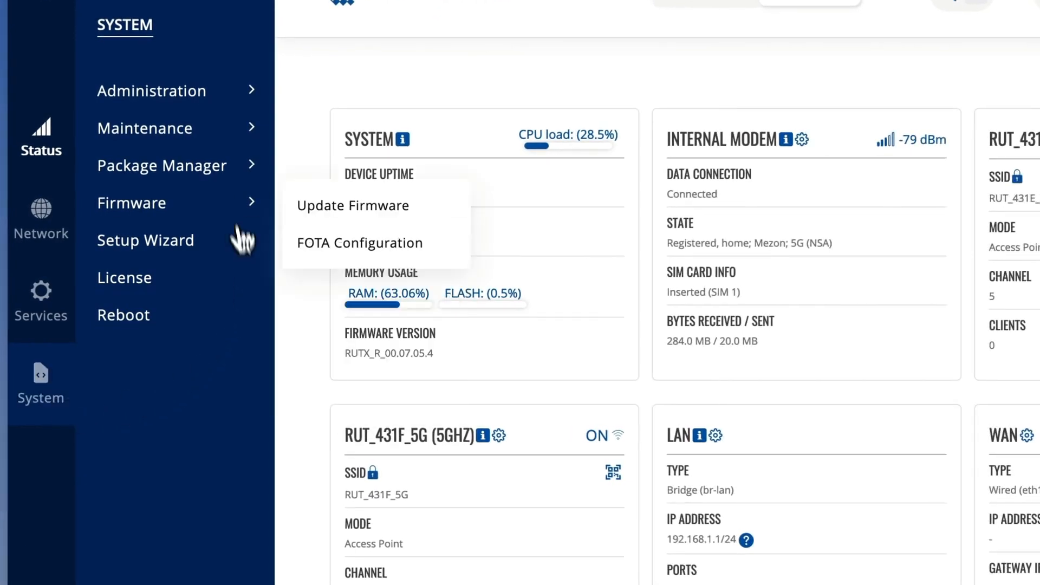
- Find 'zerotier' in Package Manager and install the ZeroTier 1.10.1-1 package
click(163, 174)
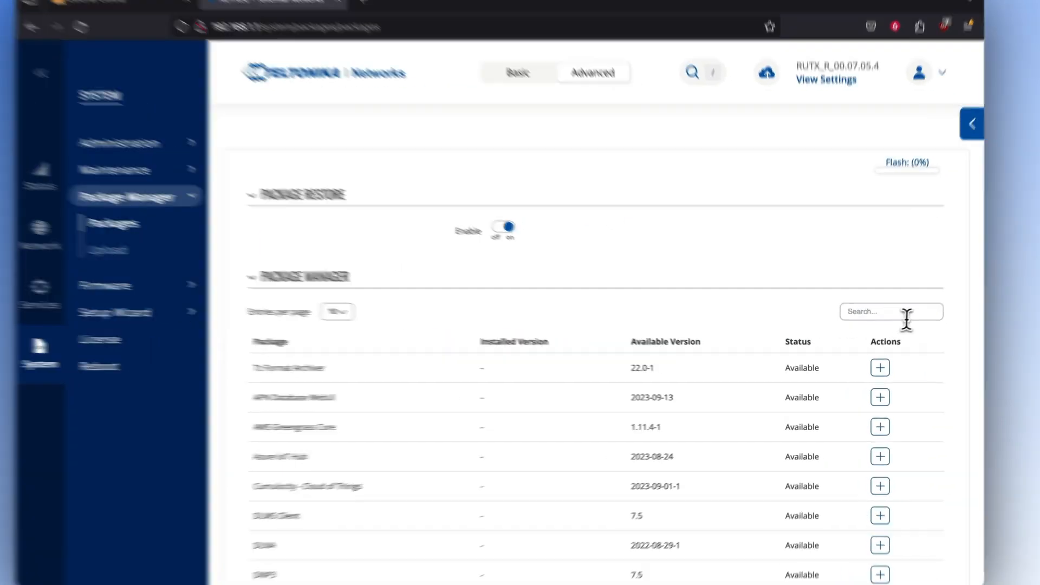
click(905, 317)
text(zerotier)
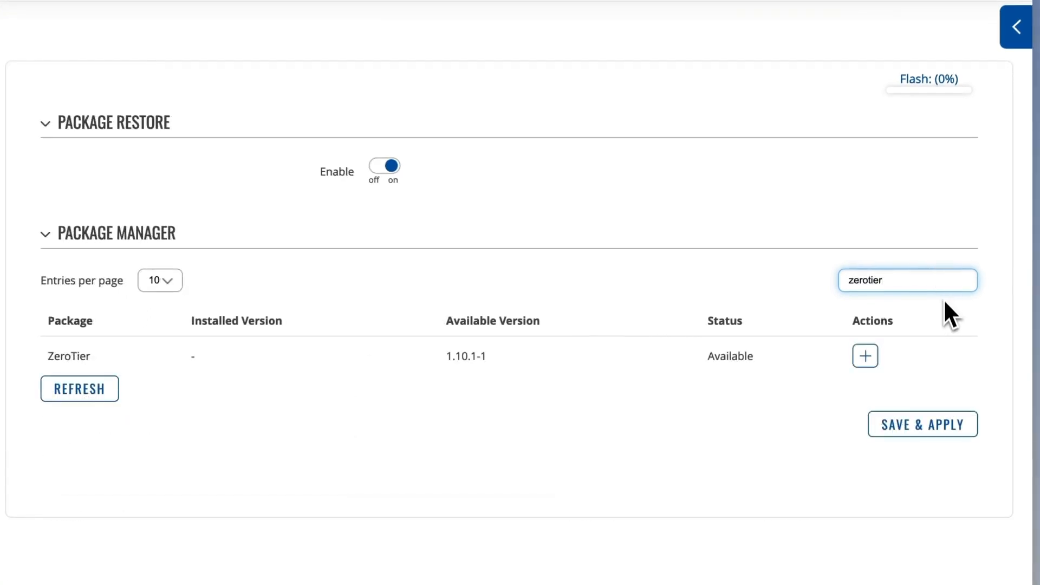
click(865, 359)
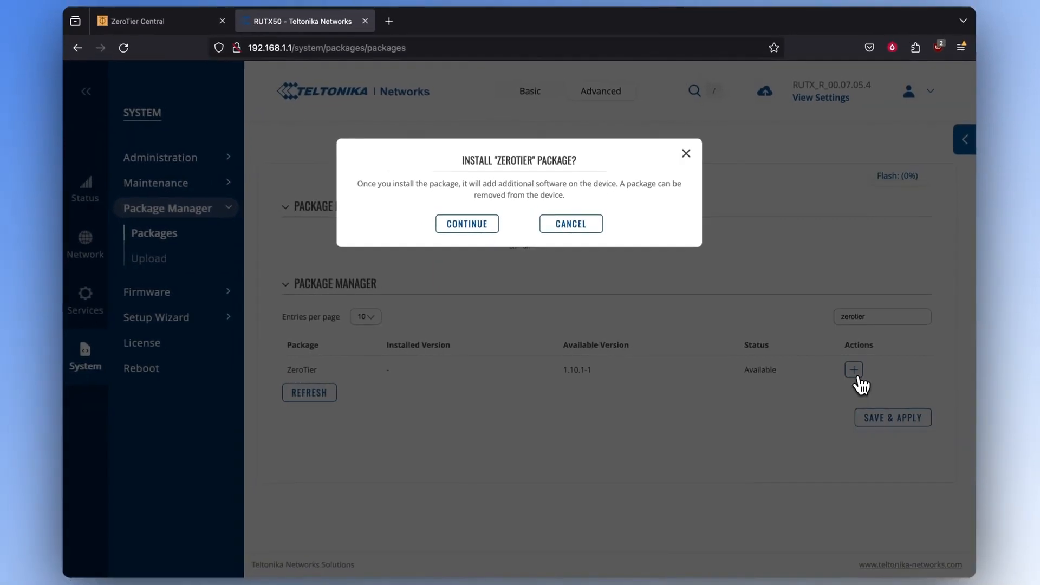
click(461, 221)
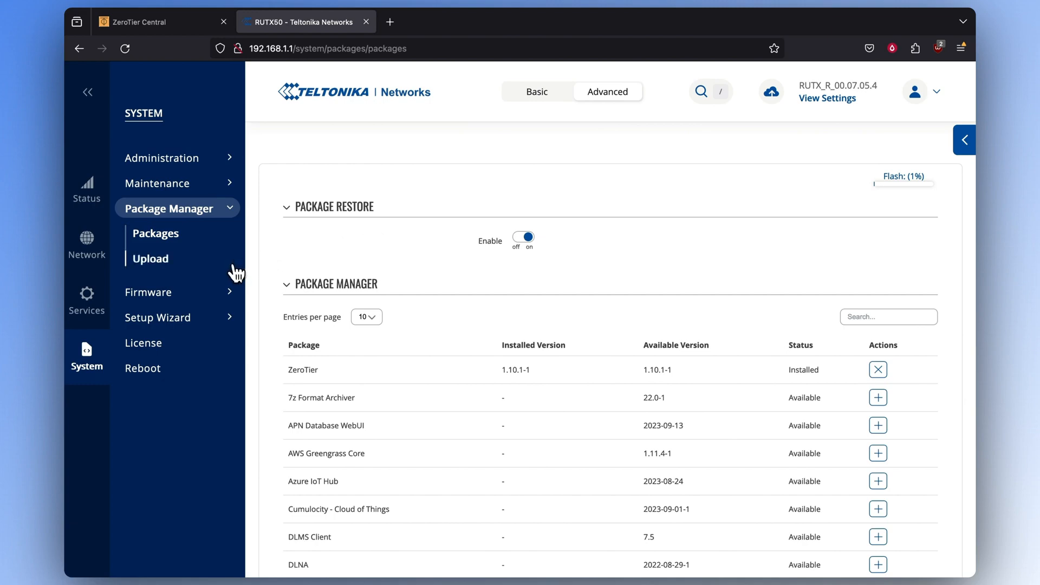
click(86, 298)
- Add and enable a ZeroTier instance 'bridge', then add a network named 'bridge' to it
mouse_move(180, 238)
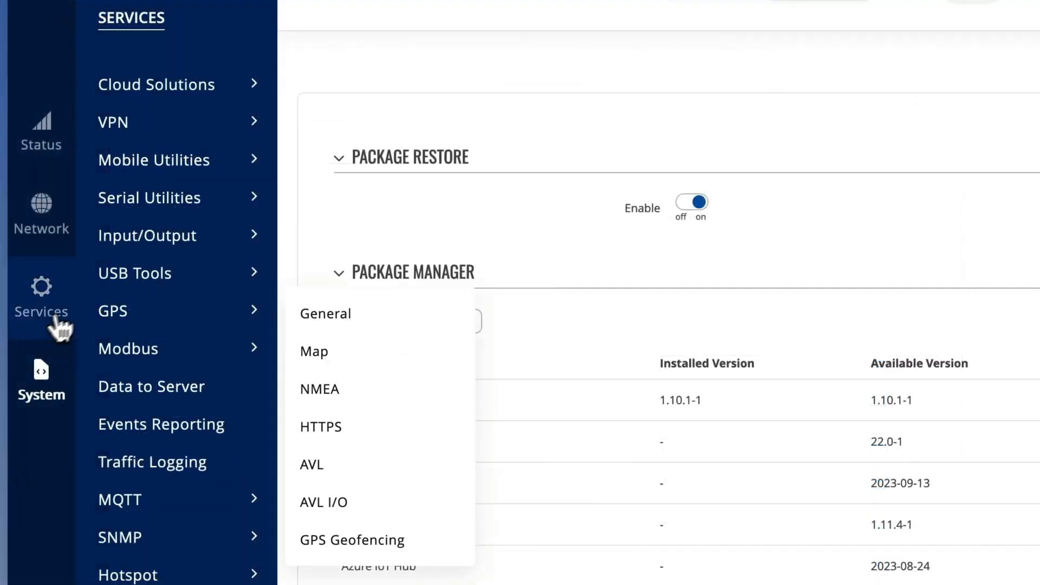
mouse_move(209, 137)
click(346, 502)
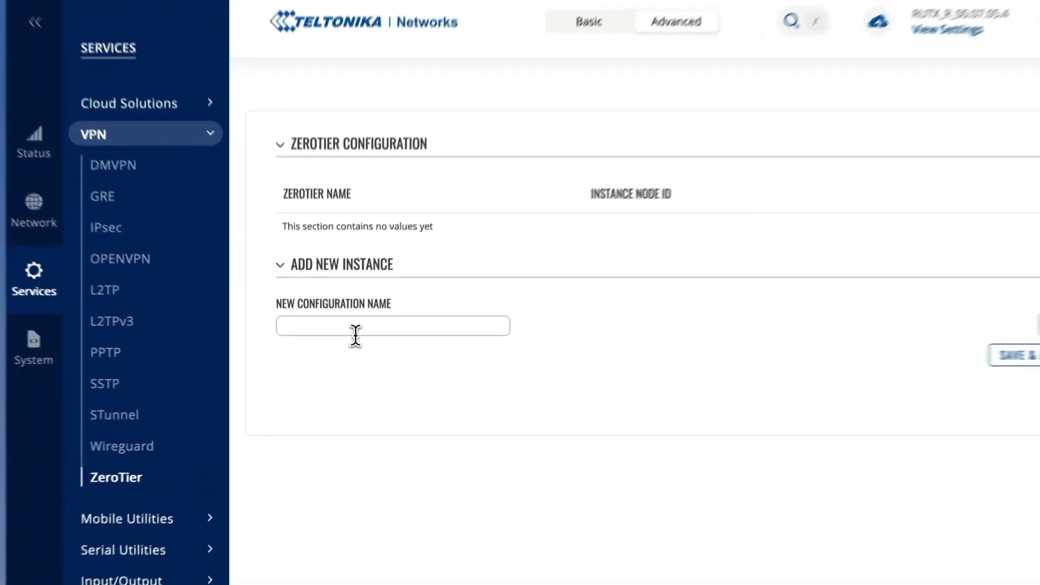
click(348, 341)
text(Bi)
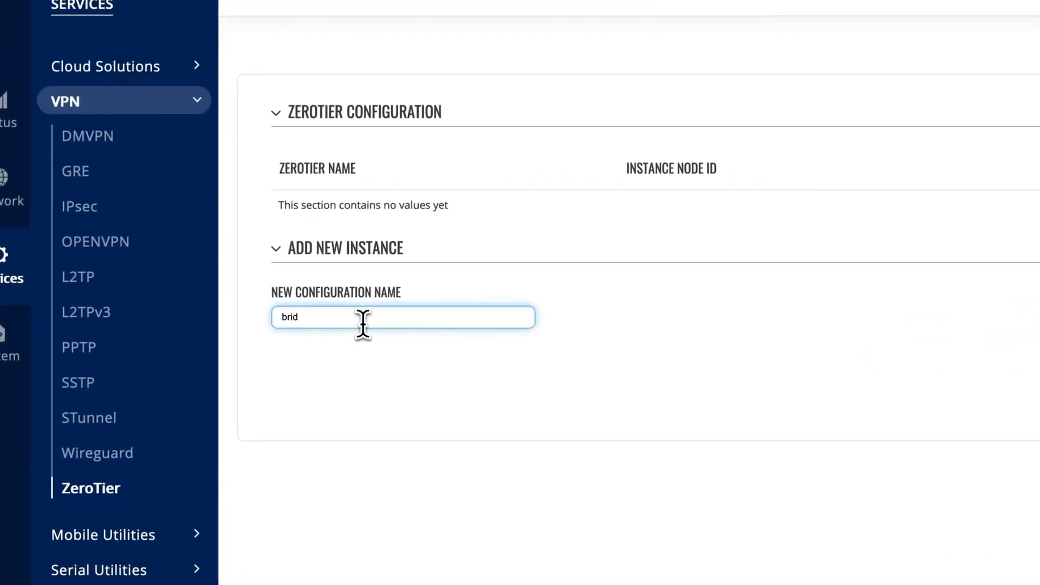
text(idge)
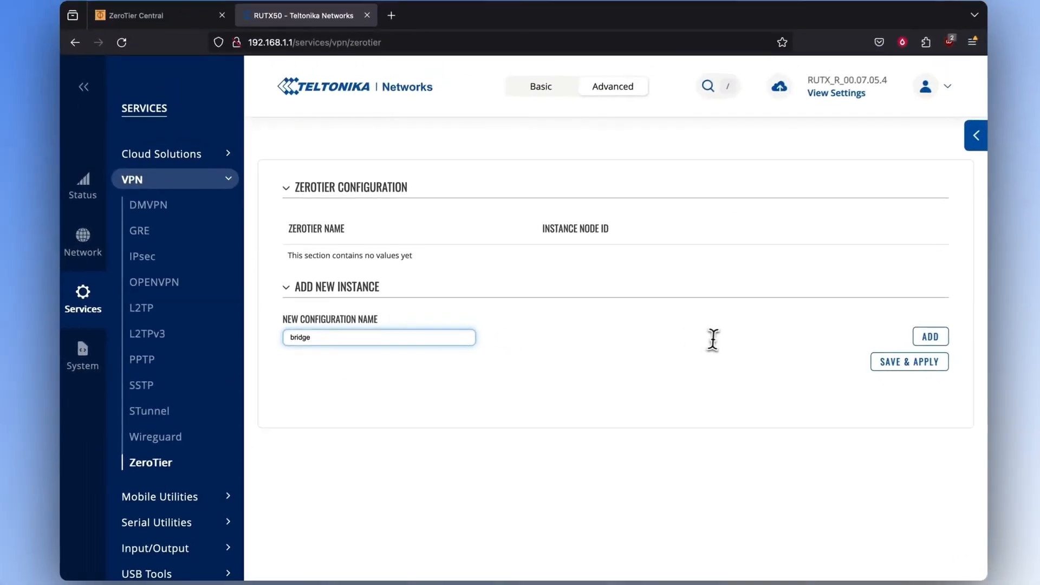
click(918, 341)
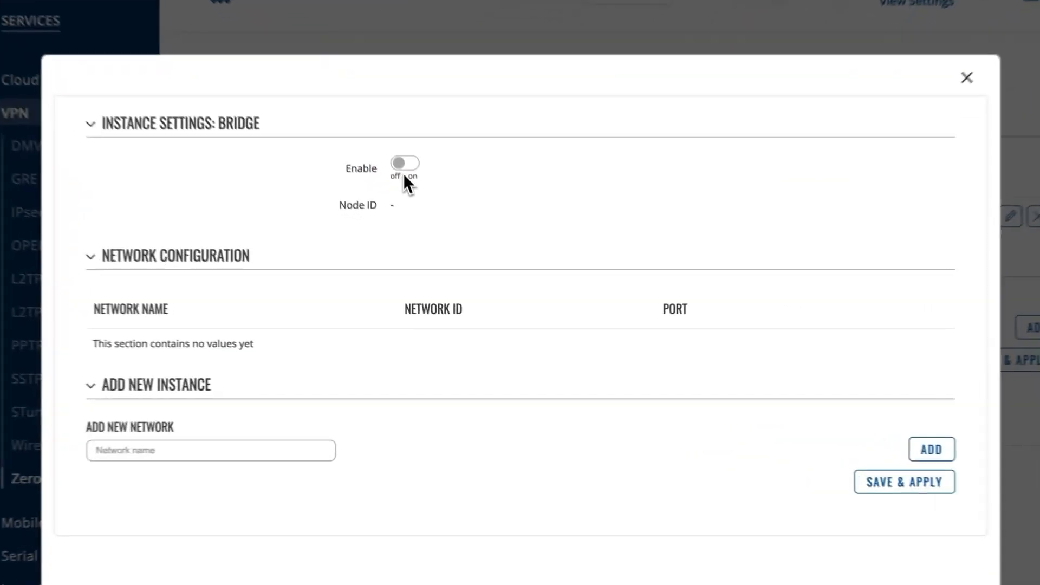
click(431, 222)
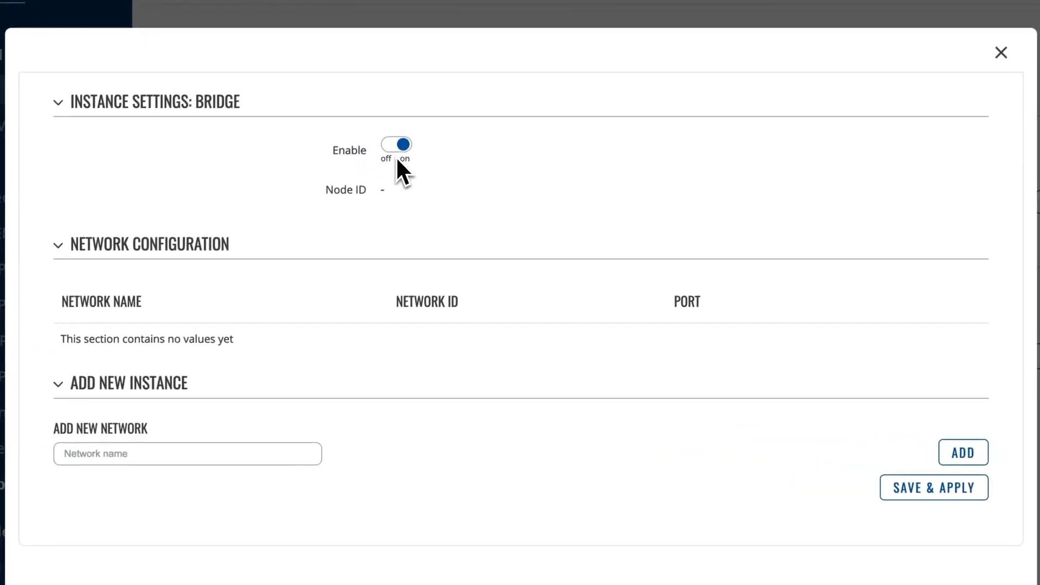
click(293, 457)
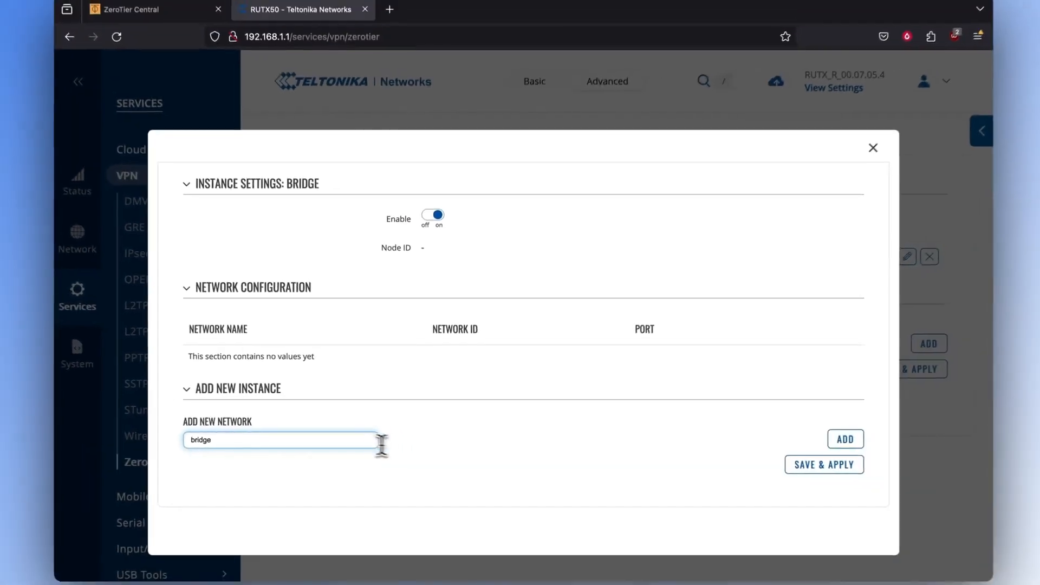
click(826, 441)
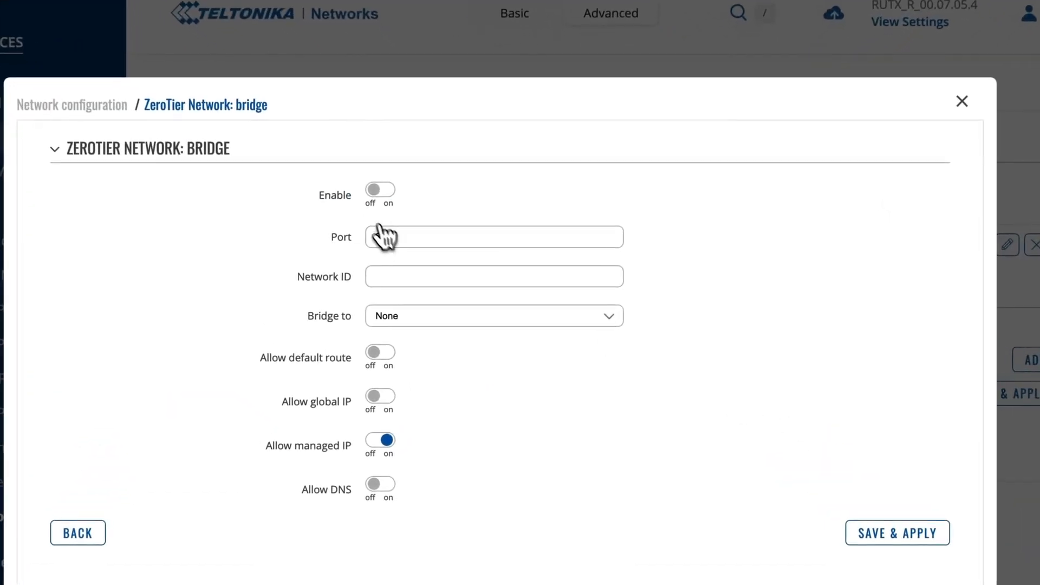
- Enable the bridge network and paste network ID 272f5eae16781ac4 copied from ZeroTier Central
click(428, 222)
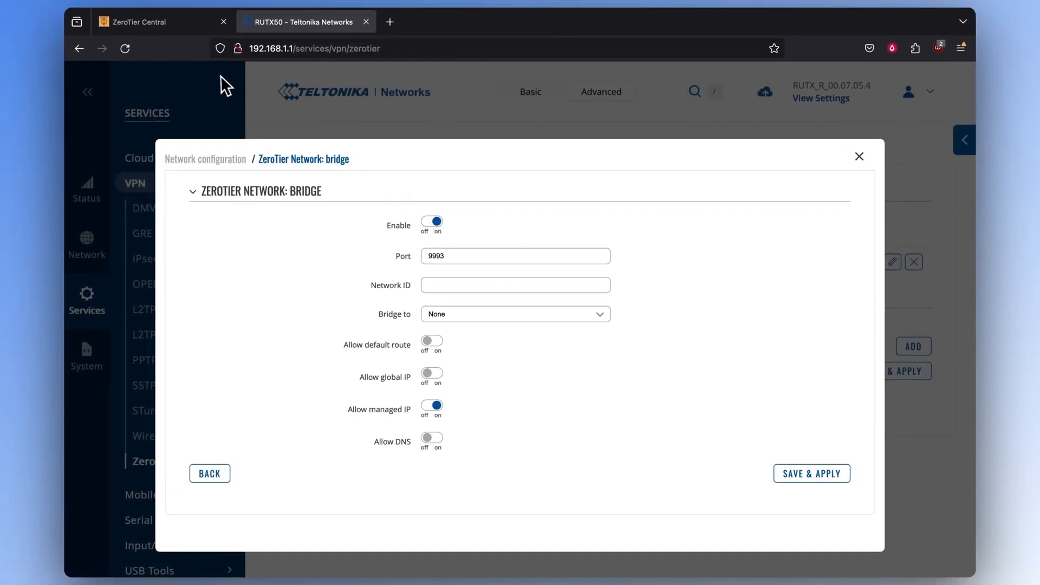
click(162, 22)
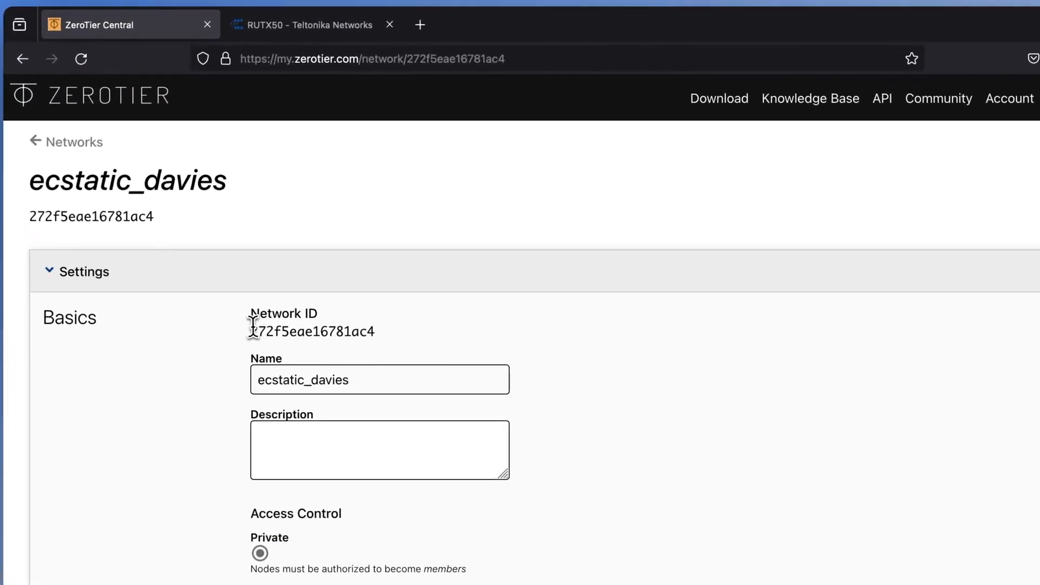
drag(252, 326, 373, 336)
key(ctrl+c)
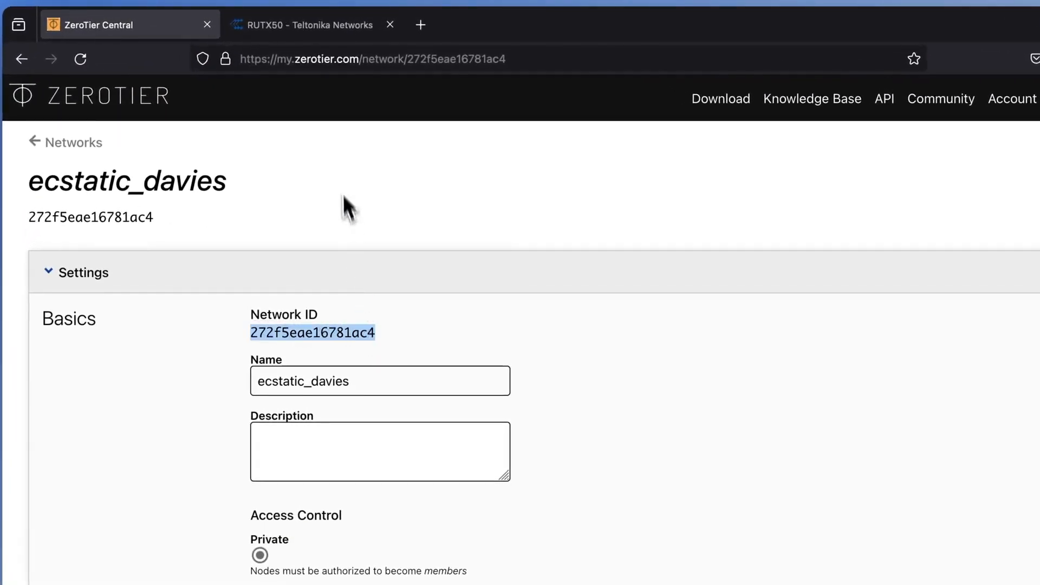
click(325, 25)
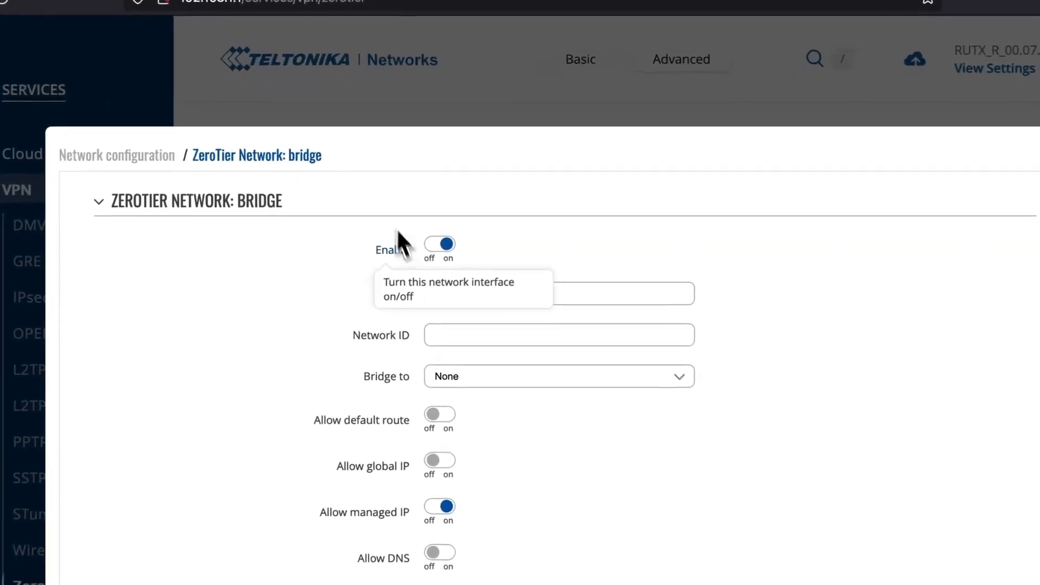
click(557, 343)
key(ctrl+v)
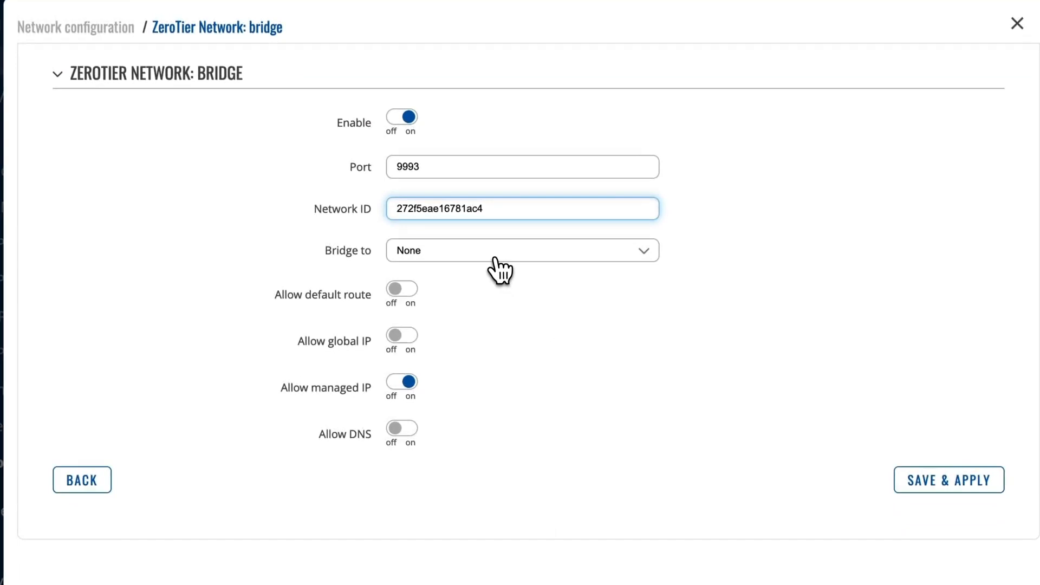
- Bridge the network to LAN and save and apply the ZeroTier configuration
click(499, 257)
click(430, 296)
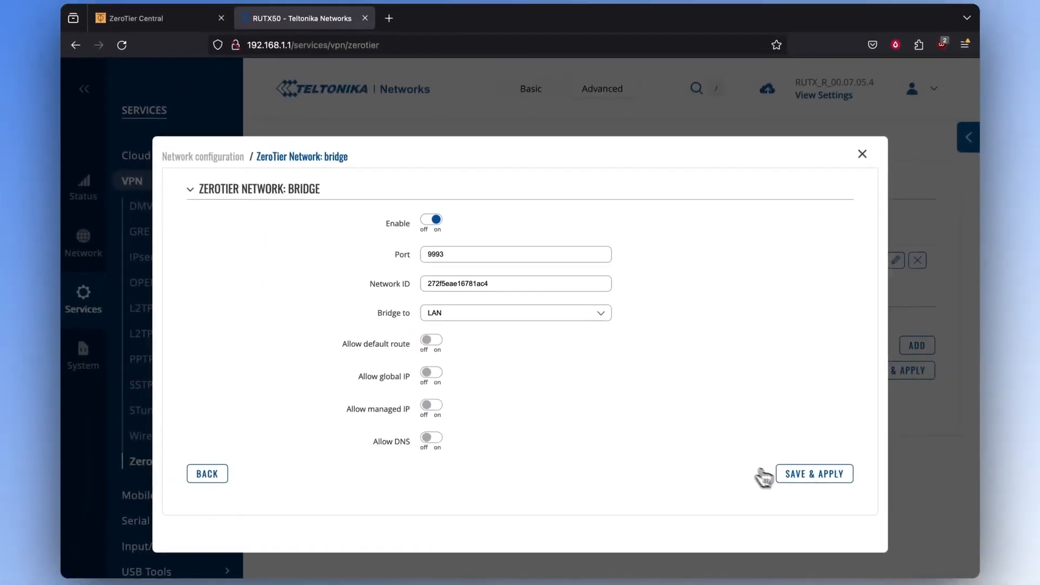
click(915, 480)
click(790, 478)
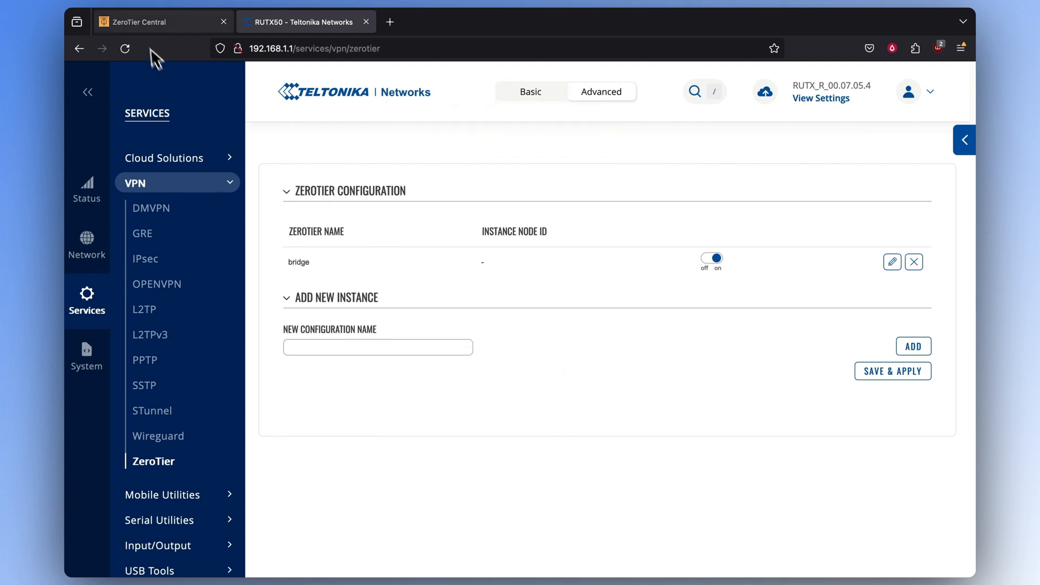
- Authorize the joined router in Members and enable Allow Ethernet Bridging for it
click(157, 21)
scroll(169, 358, down, 3)
scroll(169, 363, down, 2)
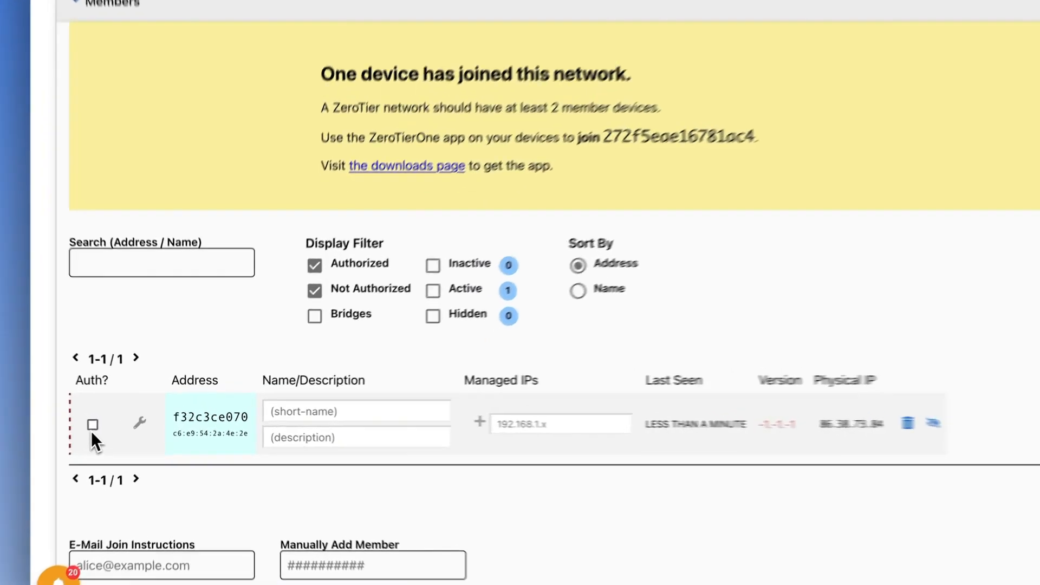
click(114, 422)
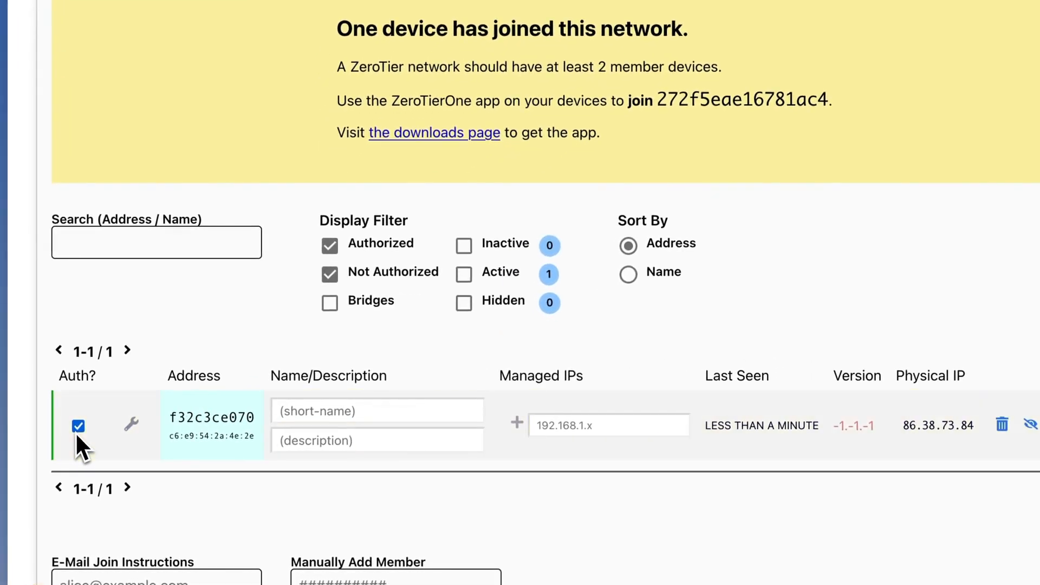
click(132, 424)
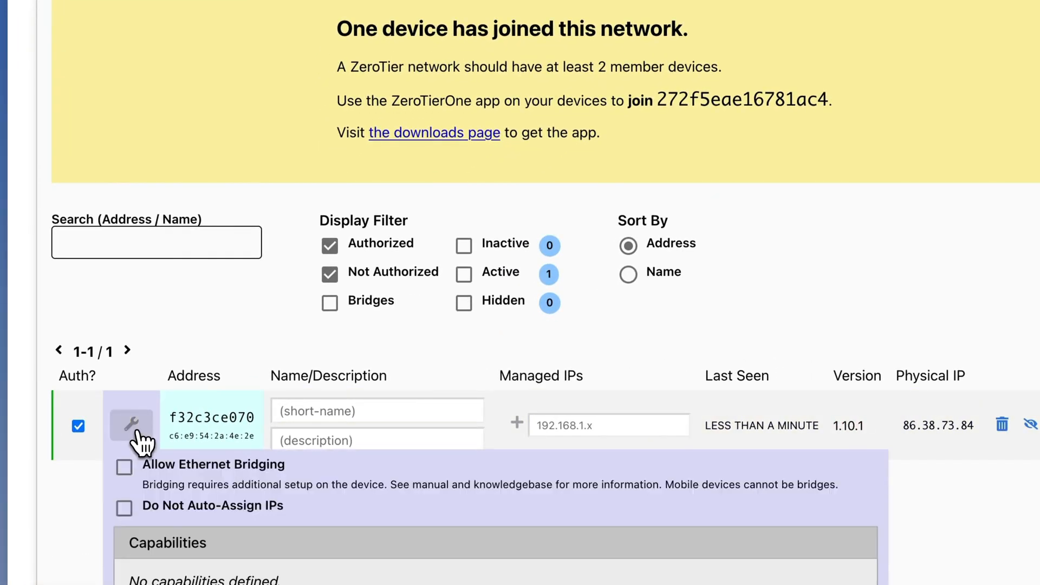
scroll(141, 436, down, 5)
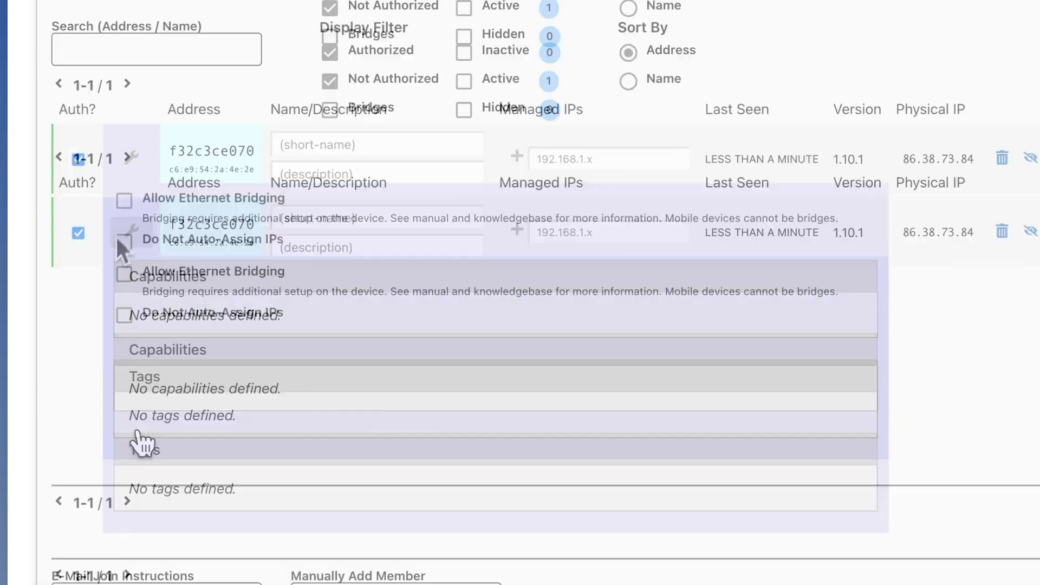
click(125, 203)
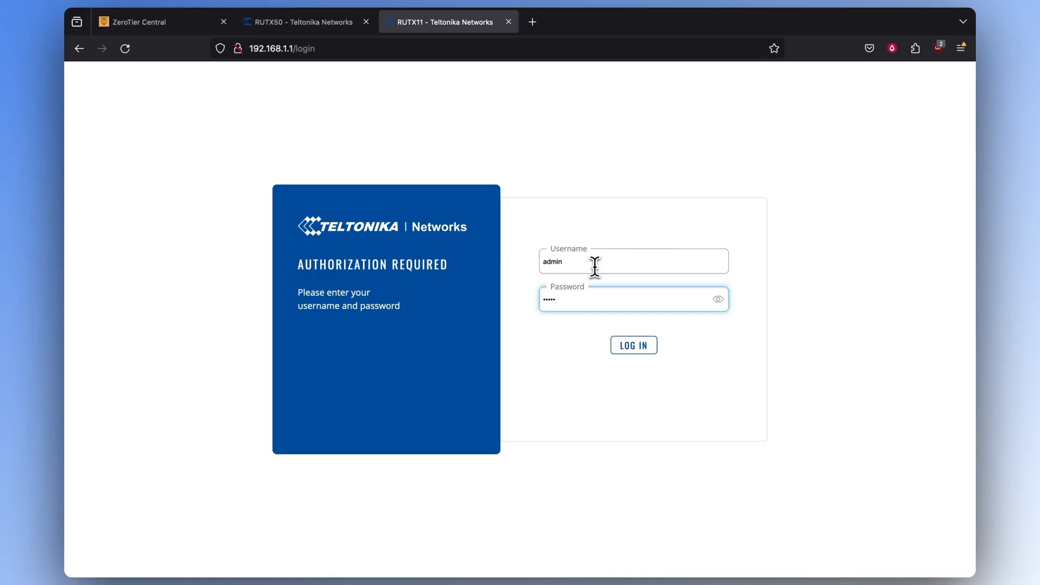
- Log in to the RUTX11, switch to Advanced mode, and expand the System menu
key(Return)
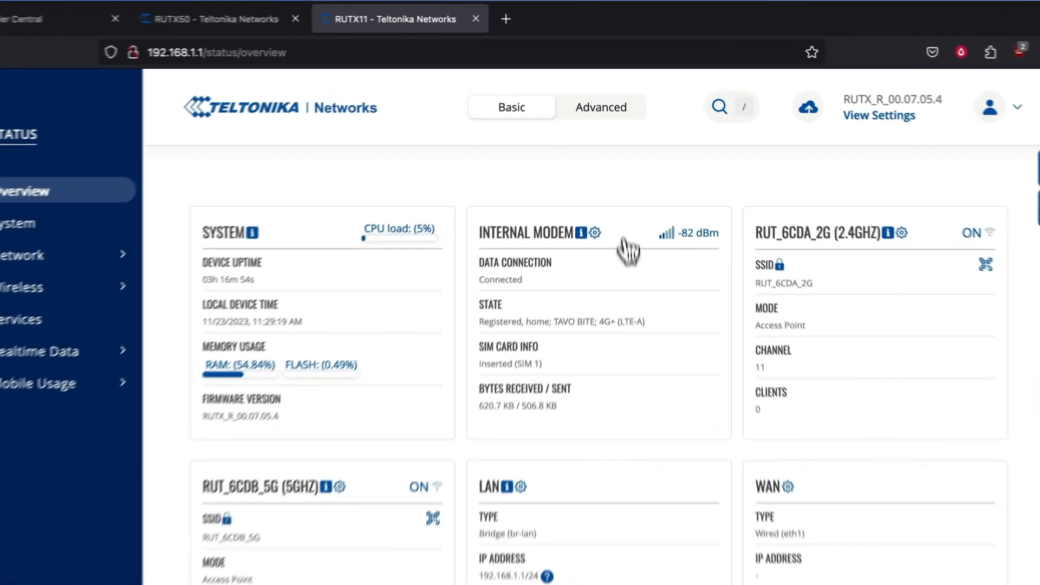
click(583, 129)
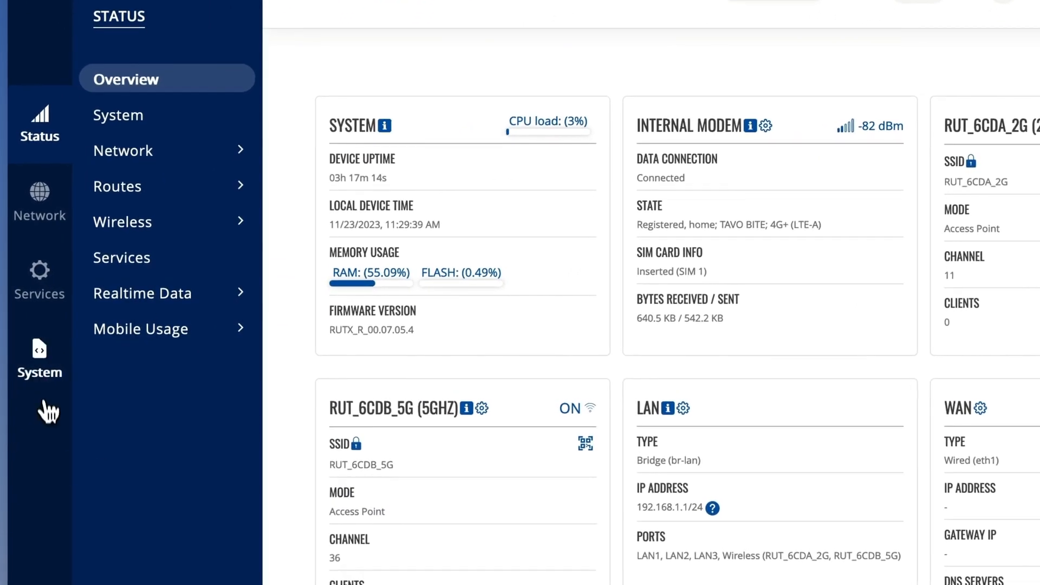
click(46, 384)
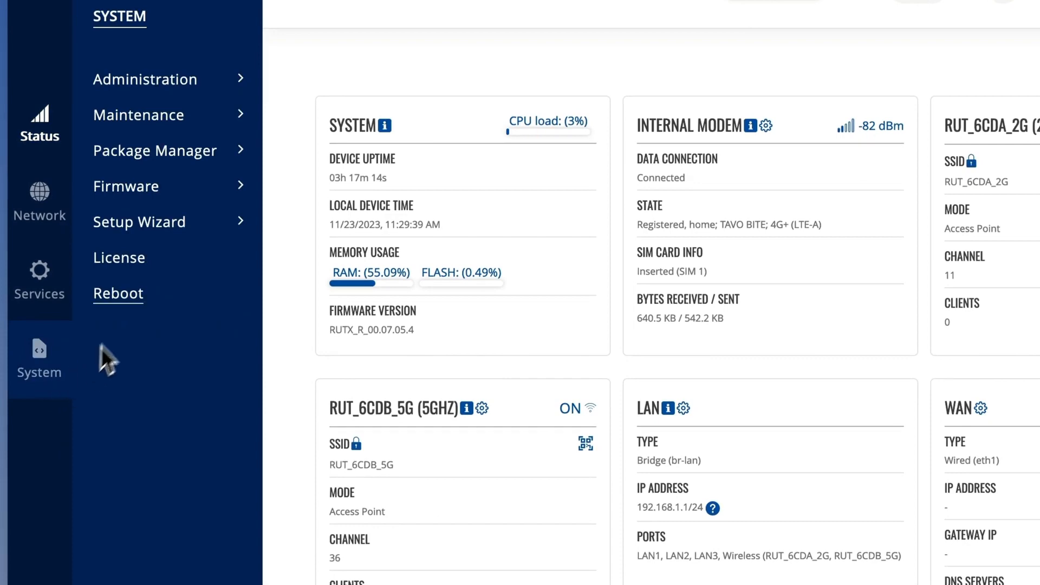
- Search 'zero' in Package Manager and install the ZeroTier package
click(174, 152)
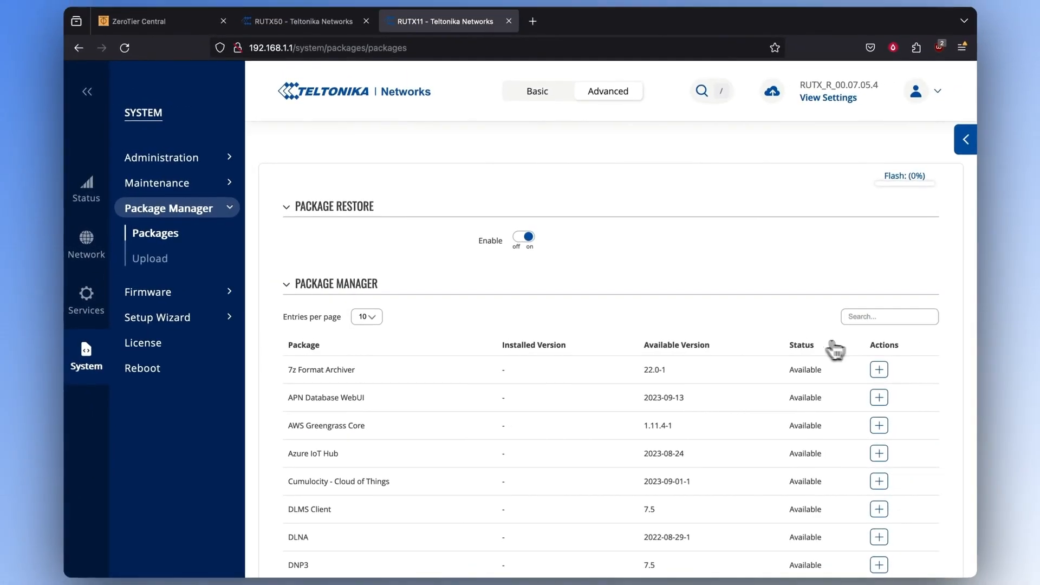
click(905, 317)
text(zero)
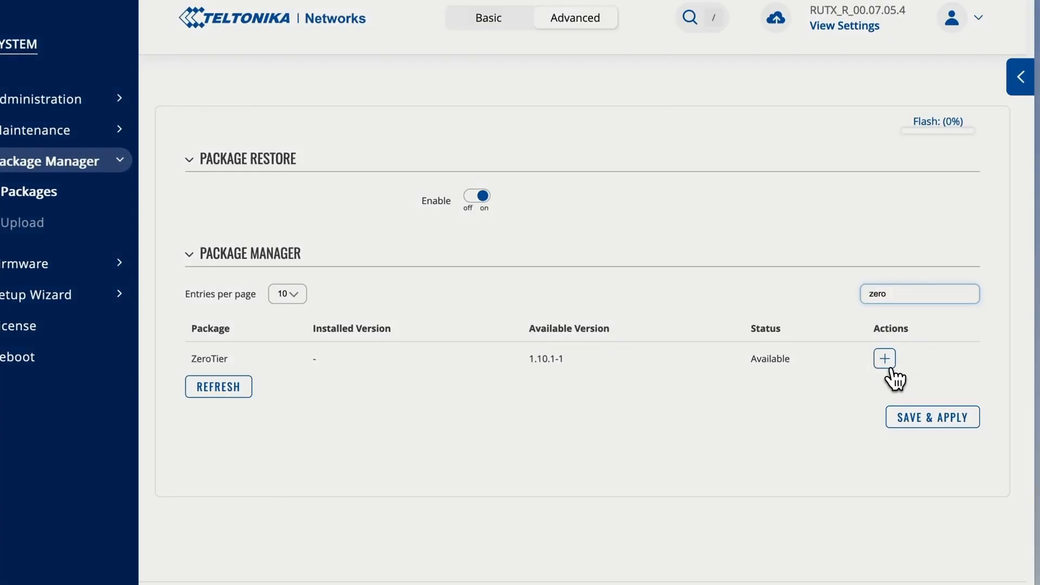
click(884, 358)
click(411, 180)
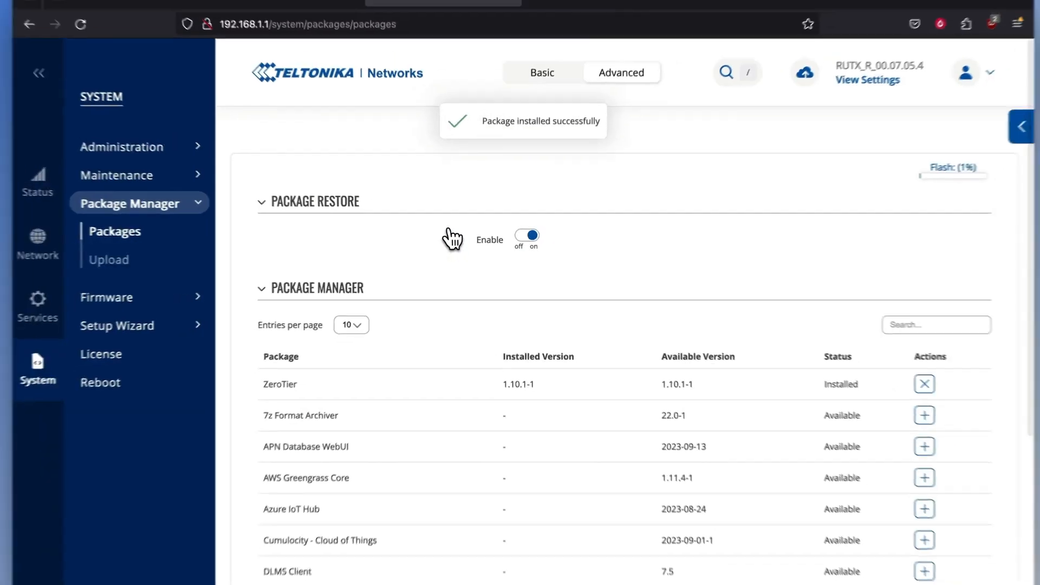
click(38, 303)
- Add and enable ZeroTier instance 'bridge' with a network named 'bridge'
mouse_move(100, 177)
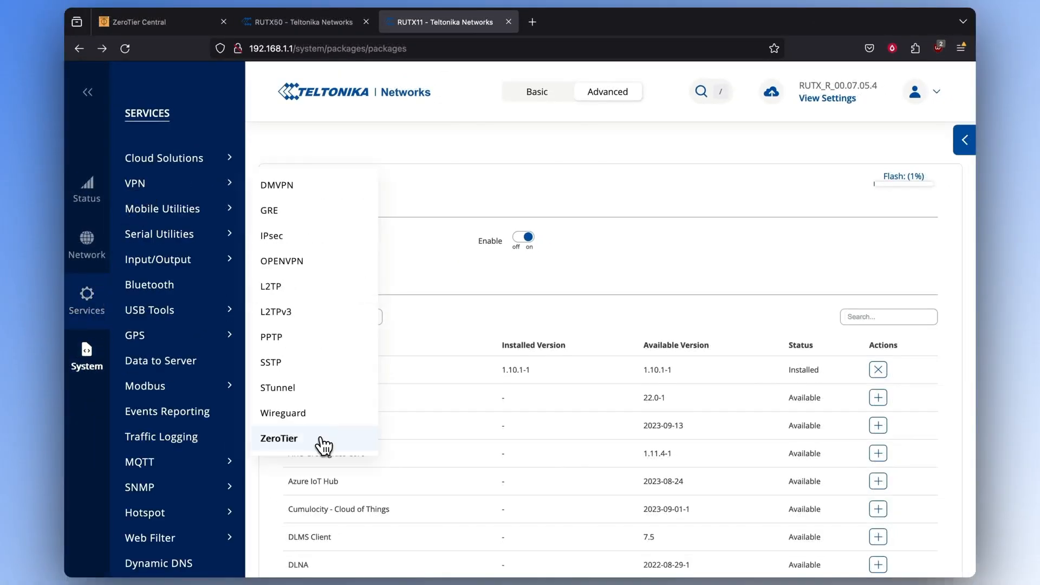
click(321, 439)
click(398, 334)
click(919, 338)
click(432, 221)
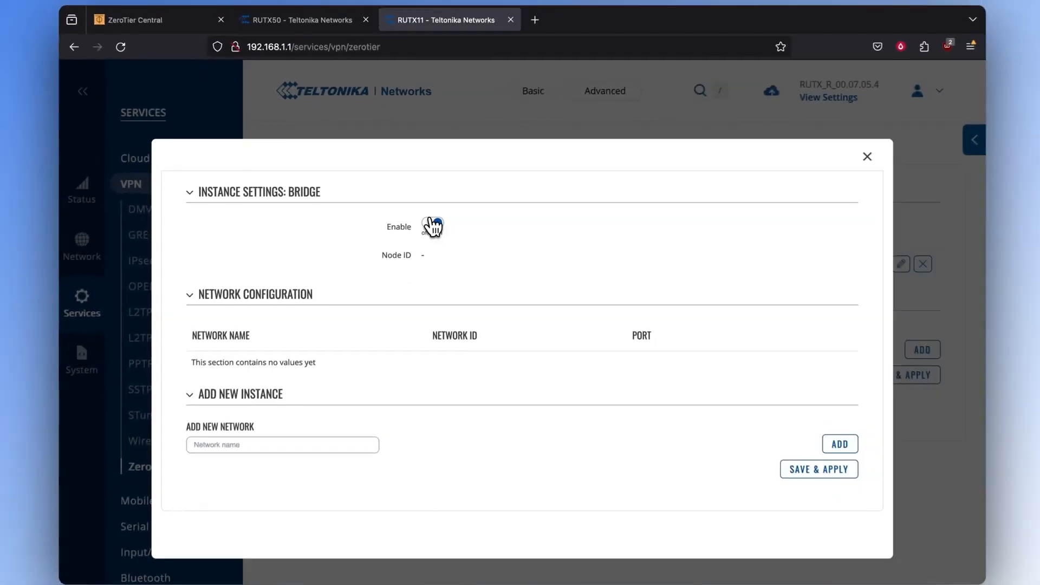
click(366, 443)
text(bridge)
click(837, 445)
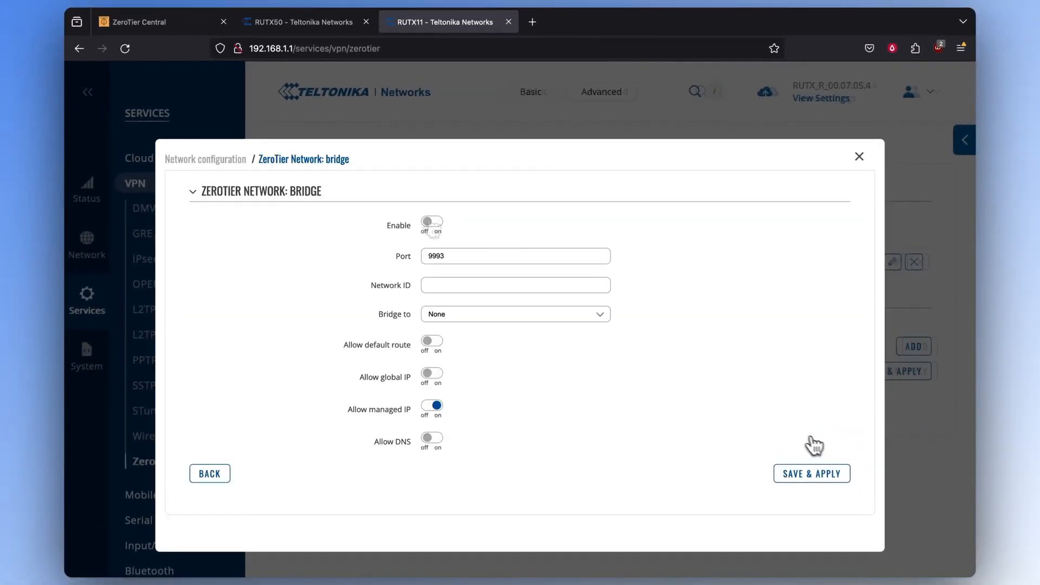
- Enable the network with ID 272f5eae16781ac4, bridged to LAN, managed IP off, then save and apply
click(431, 221)
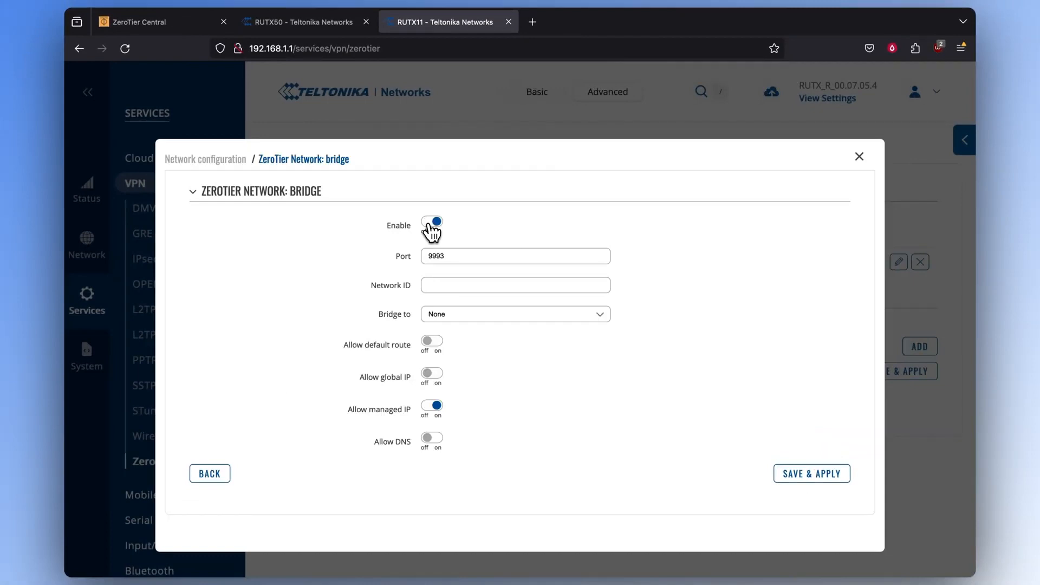
click(150, 30)
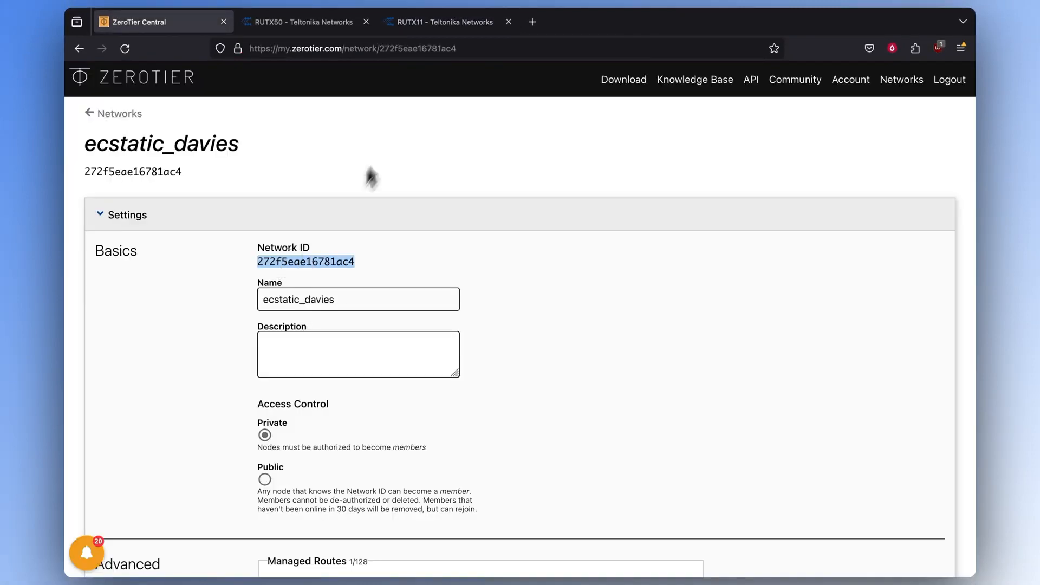
click(428, 31)
key(super+v)
click(525, 313)
click(517, 346)
click(437, 406)
click(802, 476)
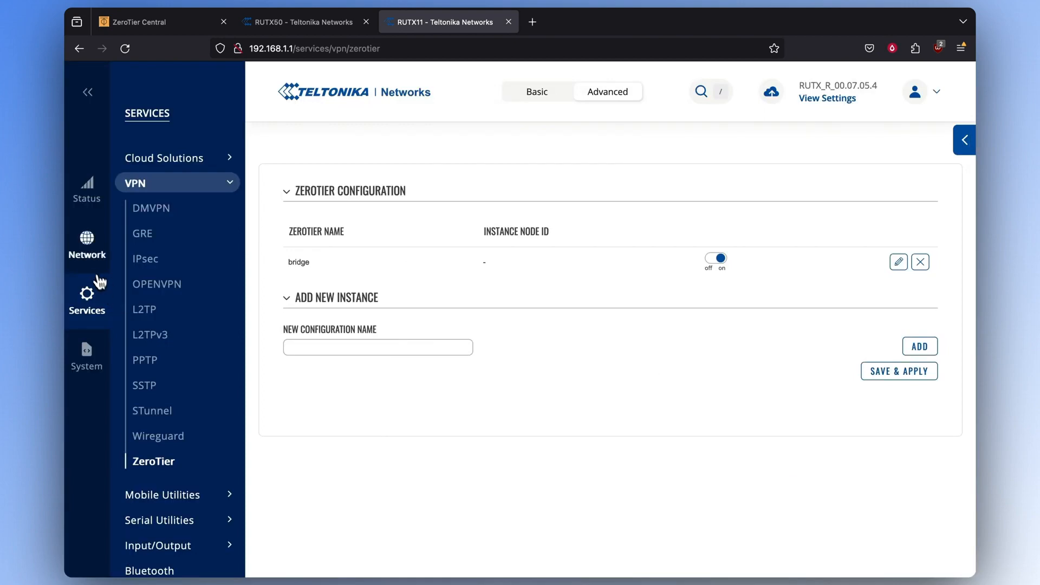
- Change the RUTX11 LAN IPv4 address to 192.168.1.2
mouse_move(87, 247)
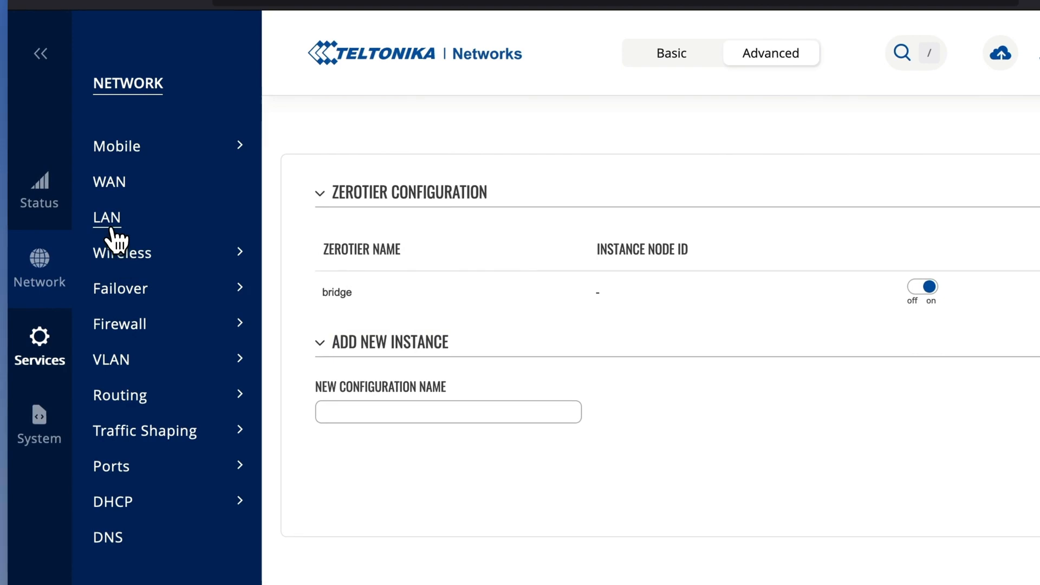
click(112, 230)
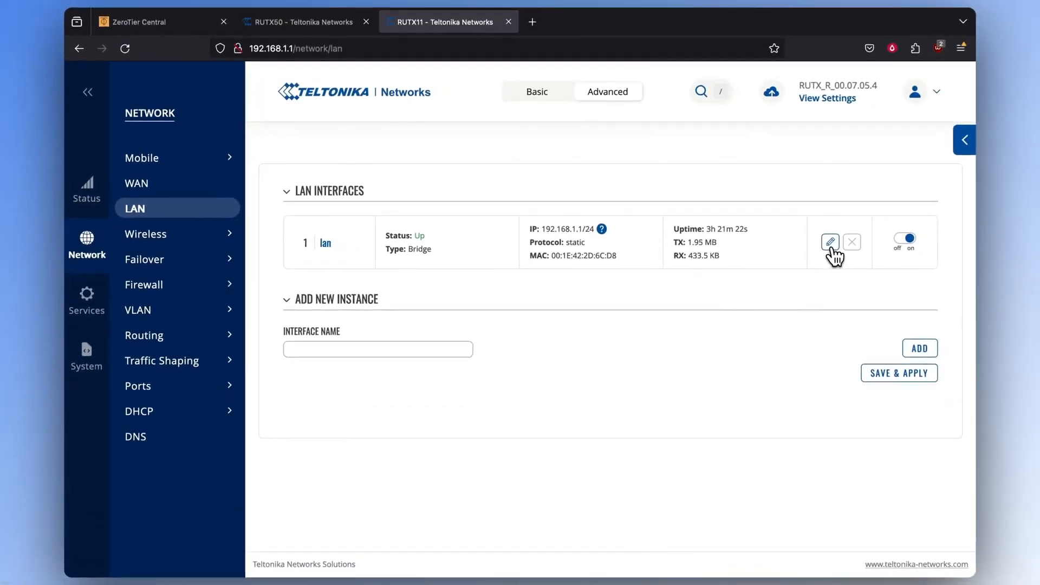
click(832, 248)
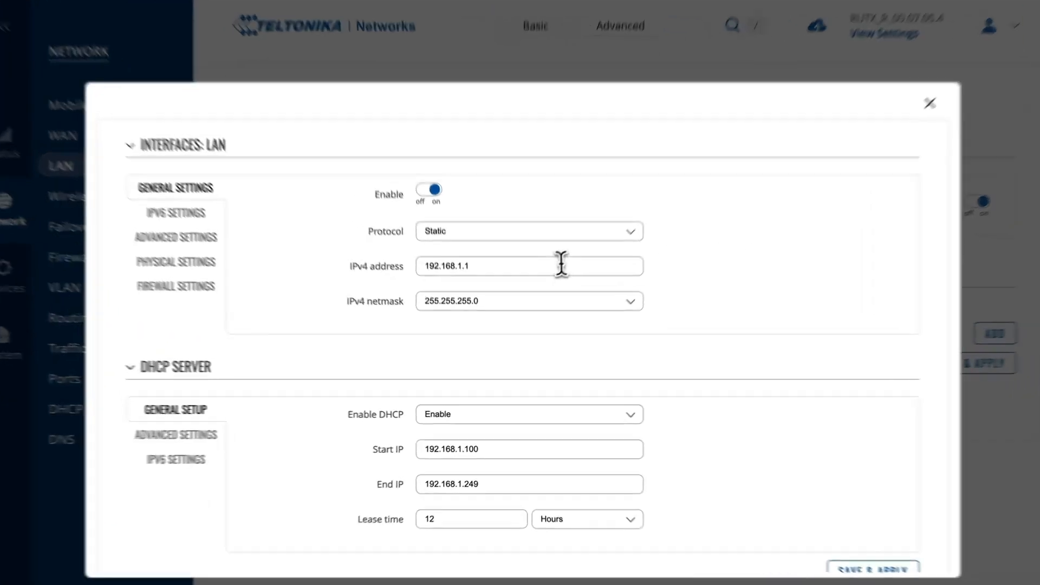
click(542, 292)
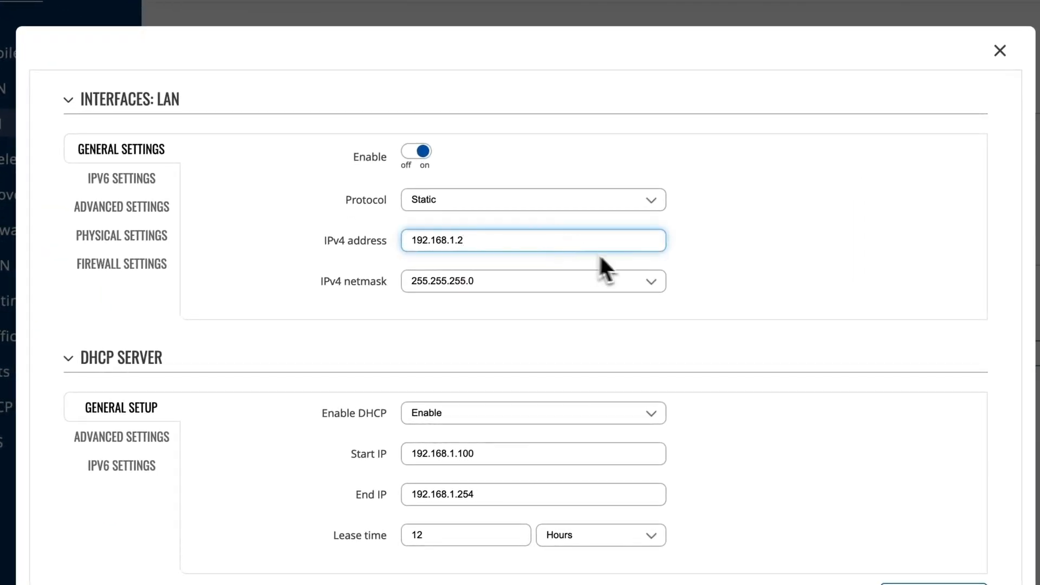
click(706, 282)
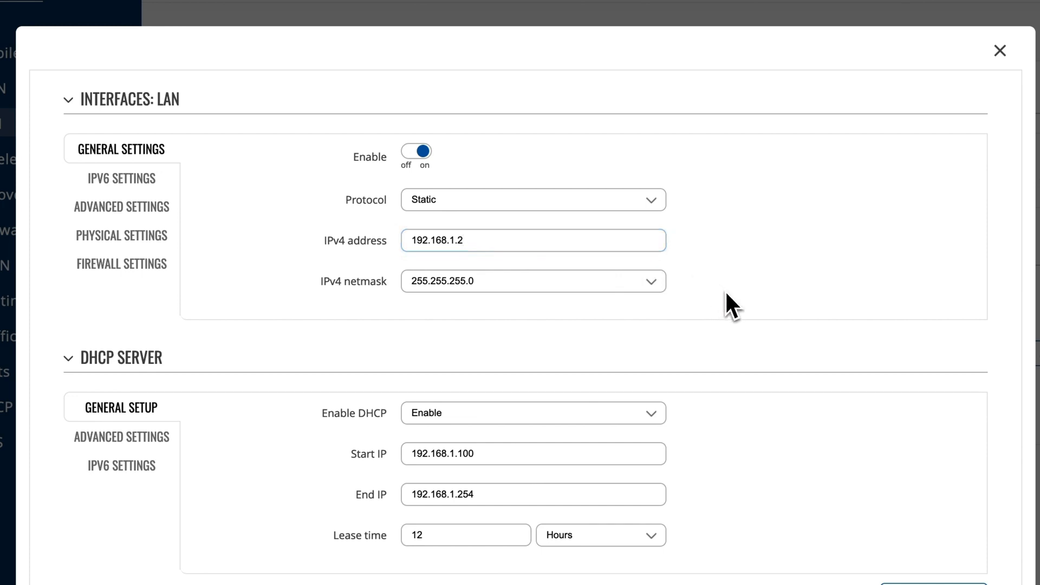
- Disable the LAN DHCP server, then save, apply and confirm the reconnect
scroll(726, 294, down, 1)
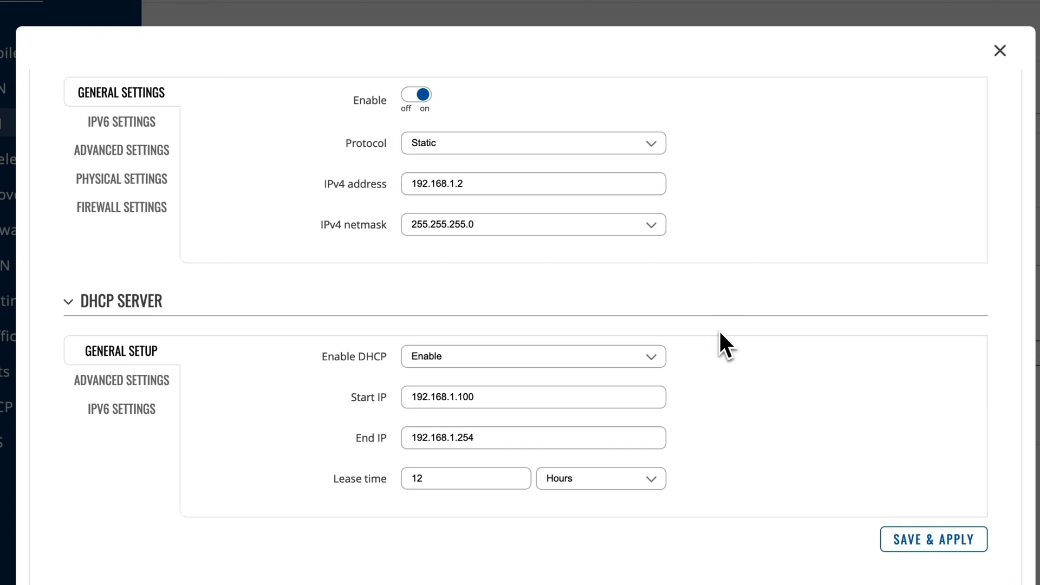
click(631, 357)
click(616, 397)
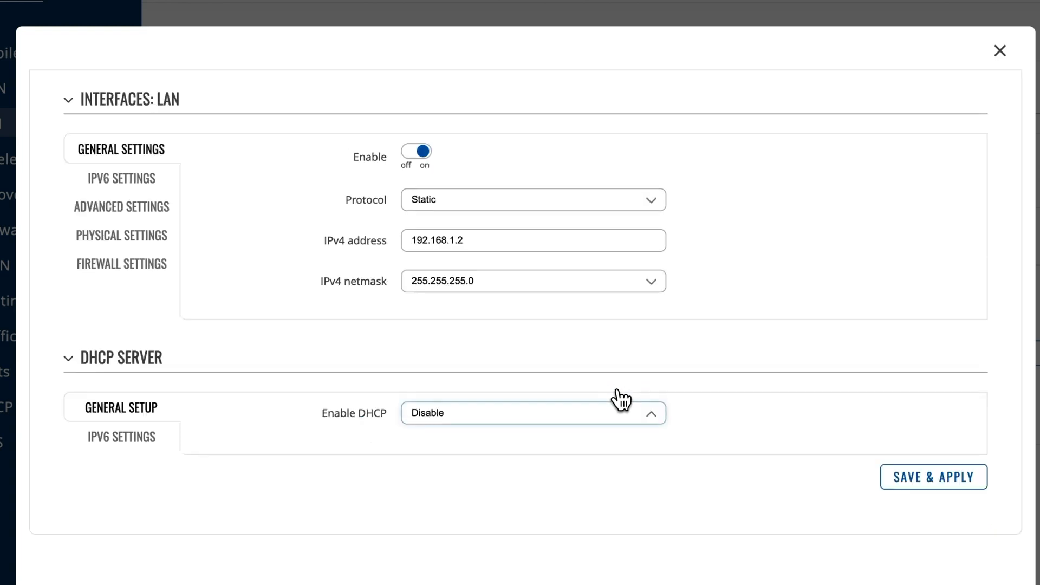
click(913, 483)
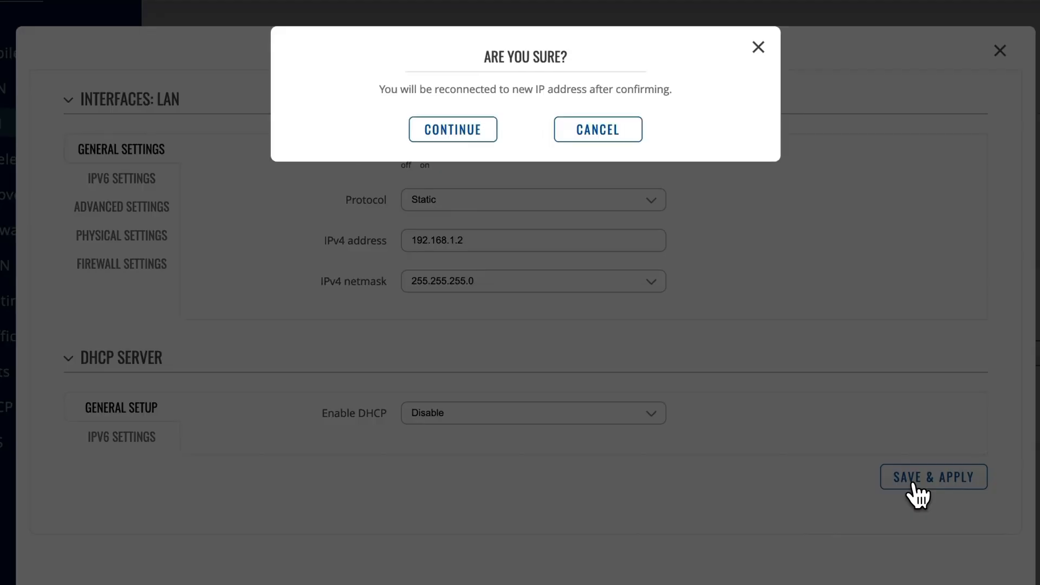
click(428, 137)
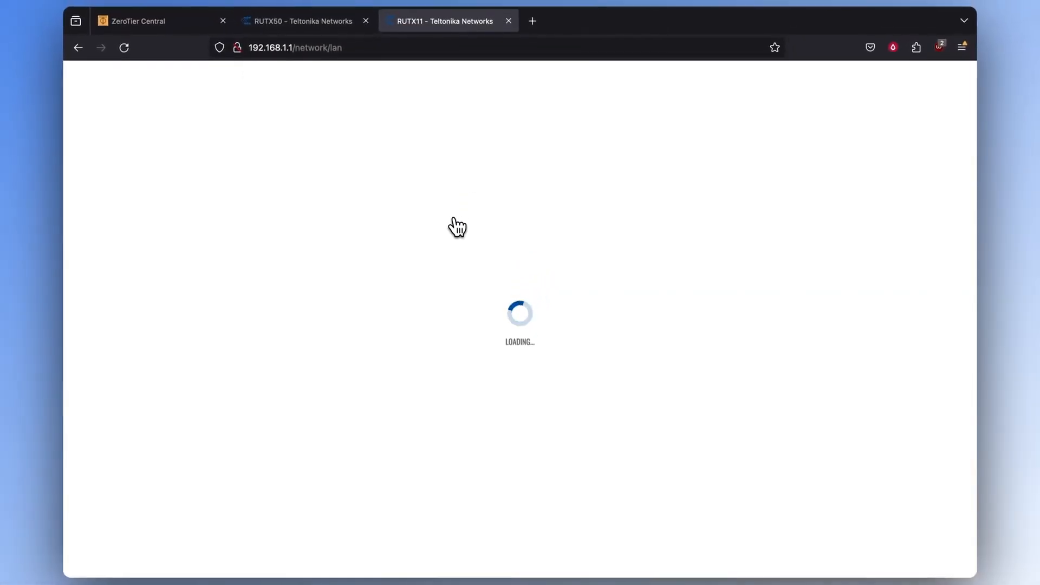
click(190, 20)
- Authorize the first ZeroTier member and enable Allow Ethernet Bridging in its member settings
scroll(428, 347, down, 3)
scroll(427, 347, down, 15)
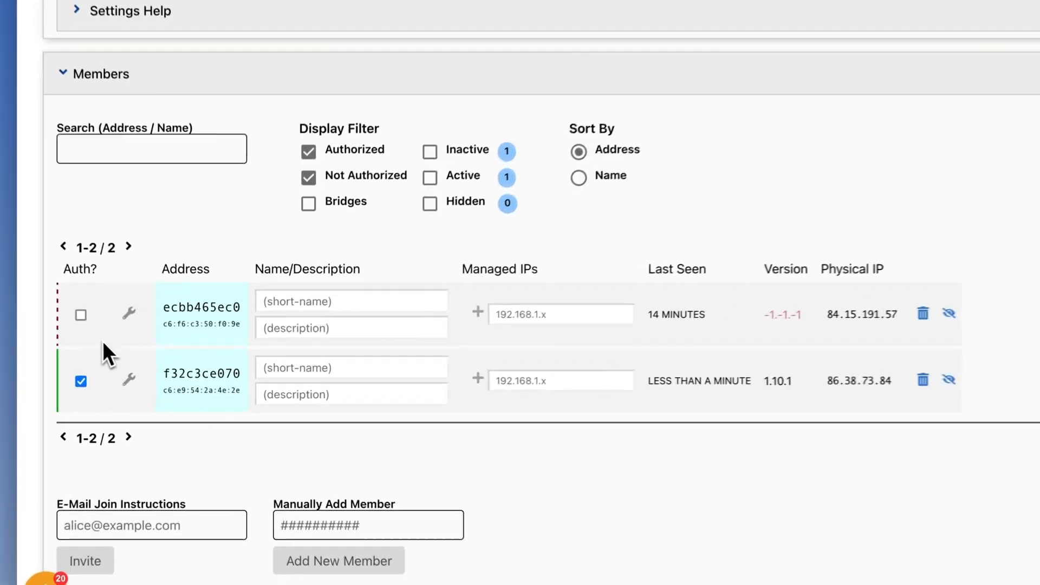
click(114, 335)
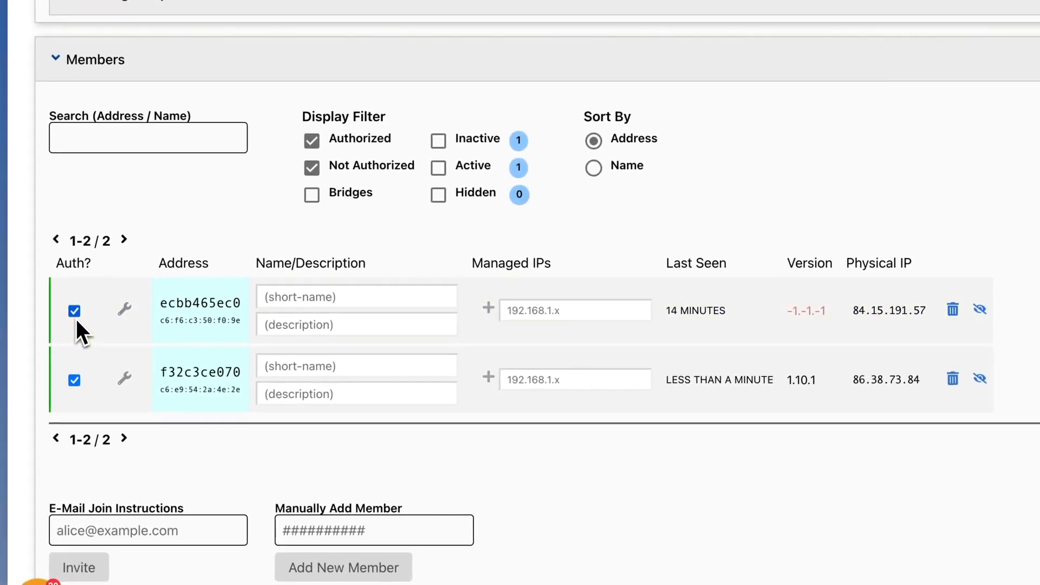
click(125, 311)
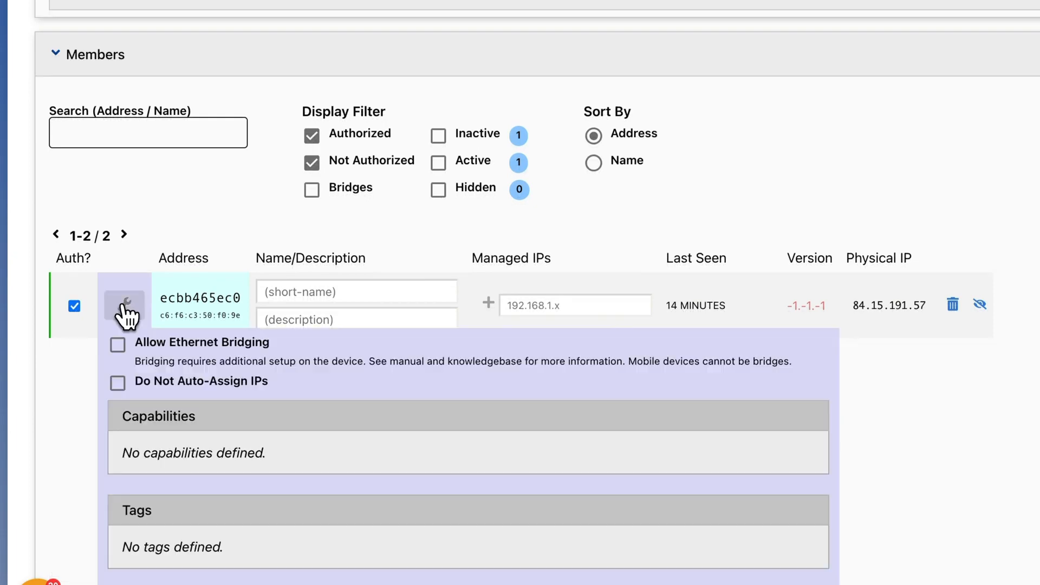
click(124, 349)
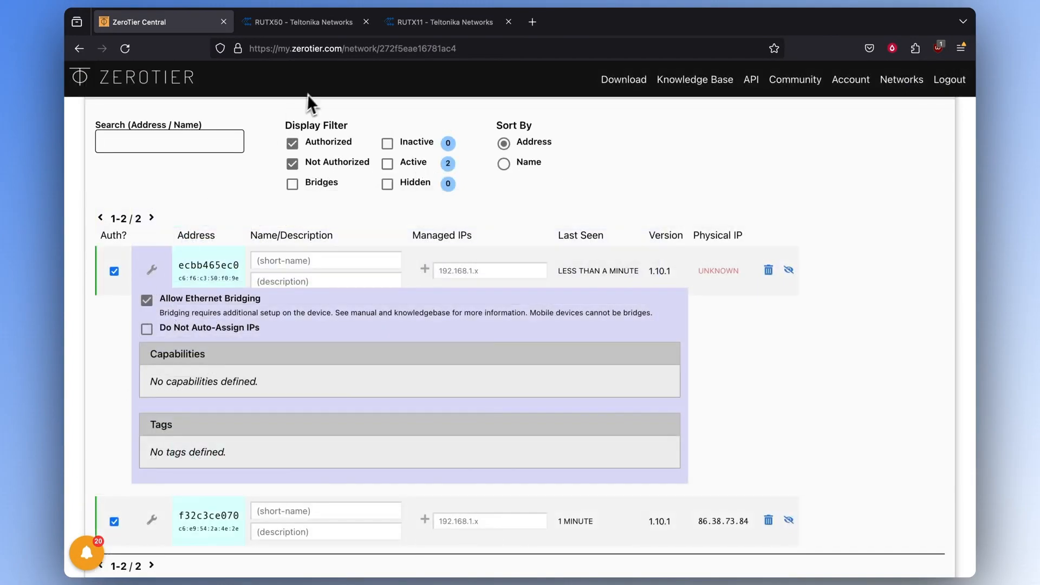
click(401, 24)
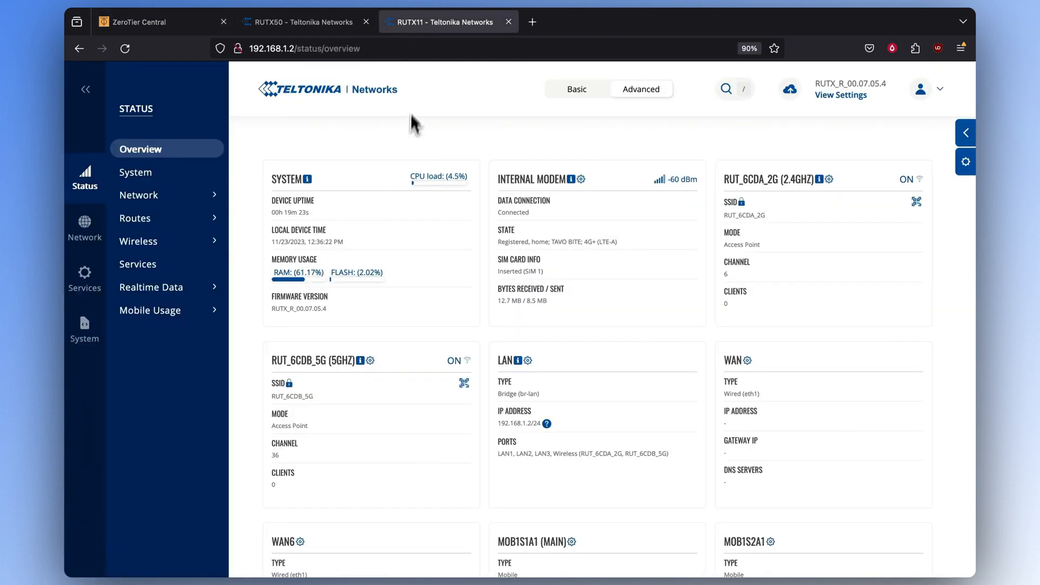
- From RUTX11's Troubleshoot page, run a Ping/IPv4 to 192.168.1.1 and get 5 of 5 replies
click(87, 336)
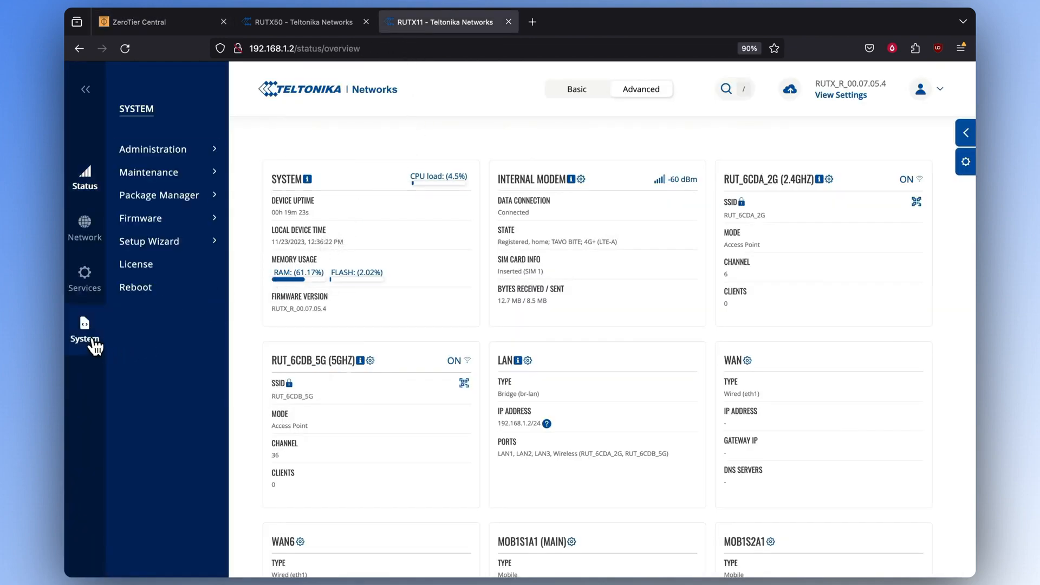
mouse_move(176, 175)
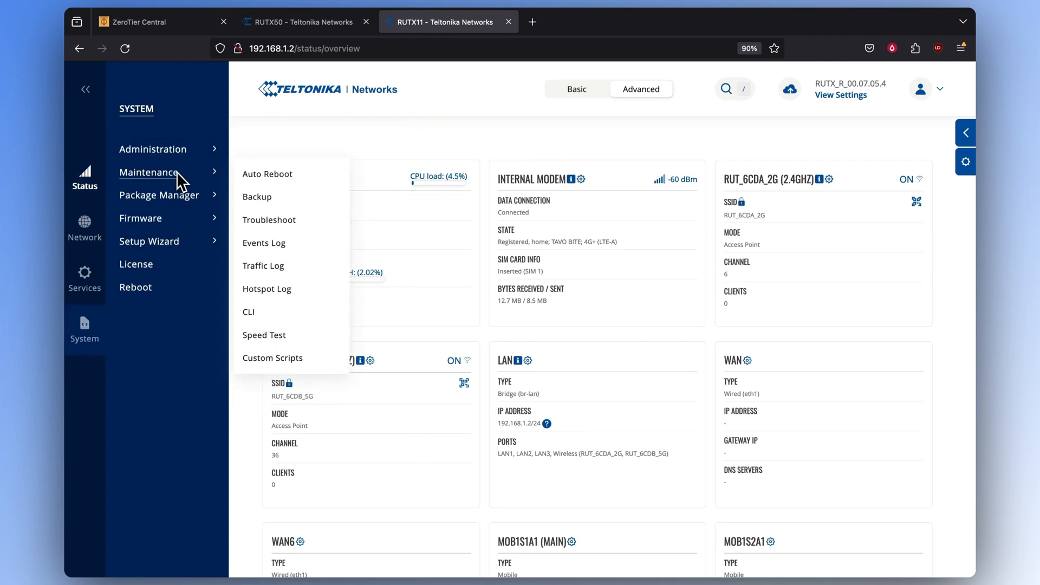
click(277, 218)
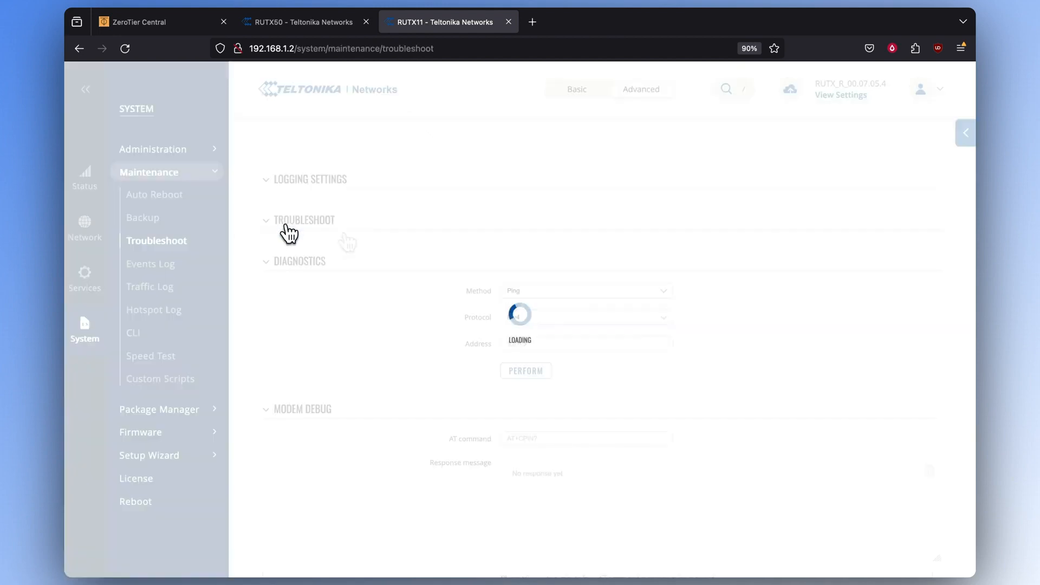
scroll(372, 249, down, 7)
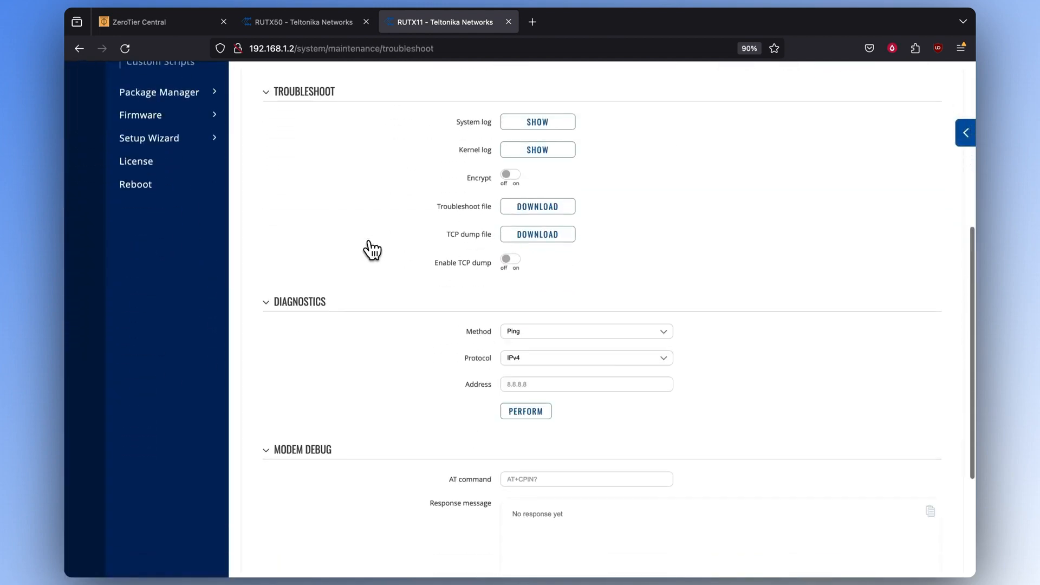
text(192.1)
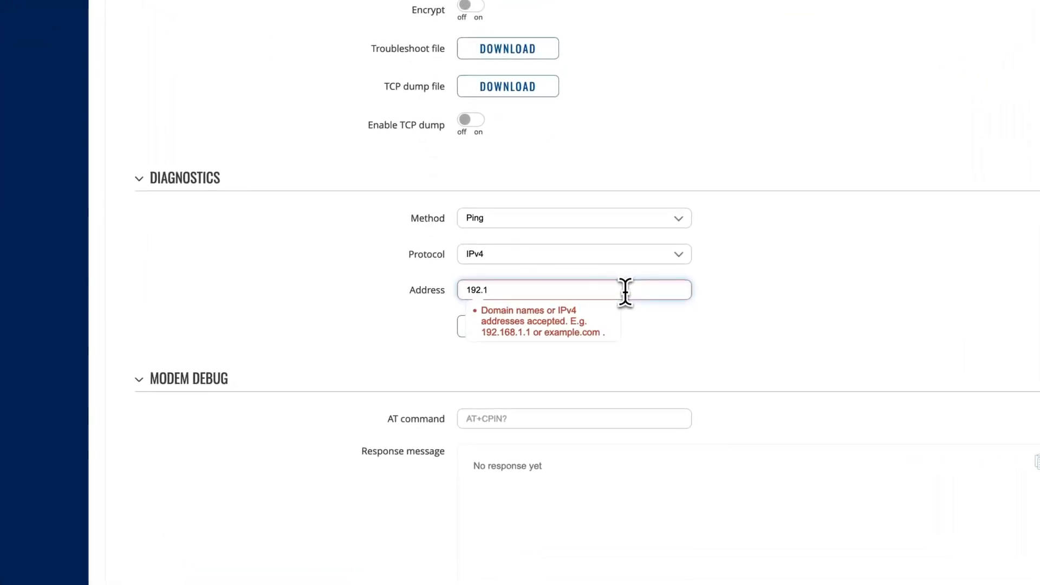
text(68.1.1)
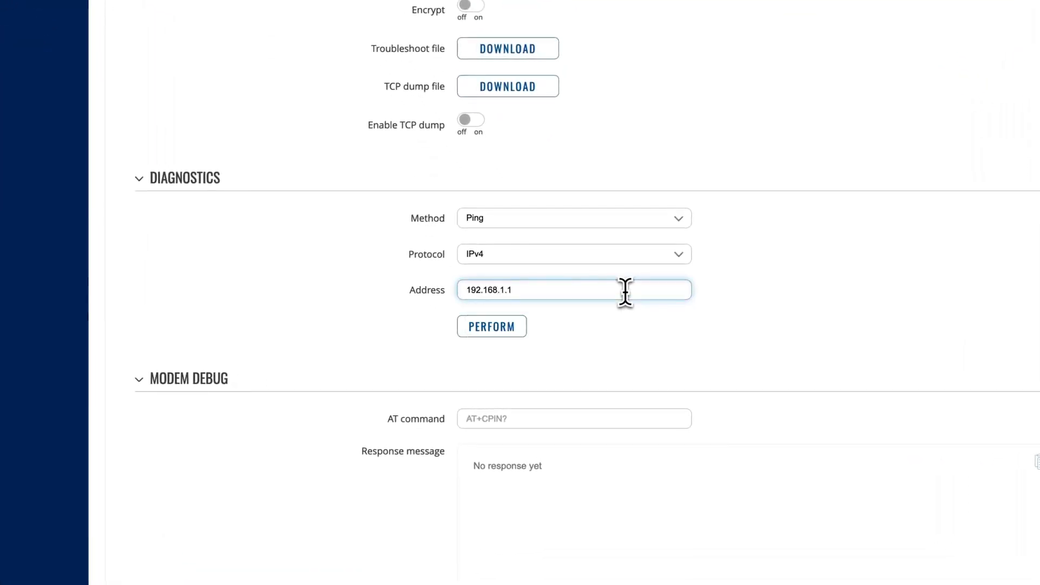
click(505, 341)
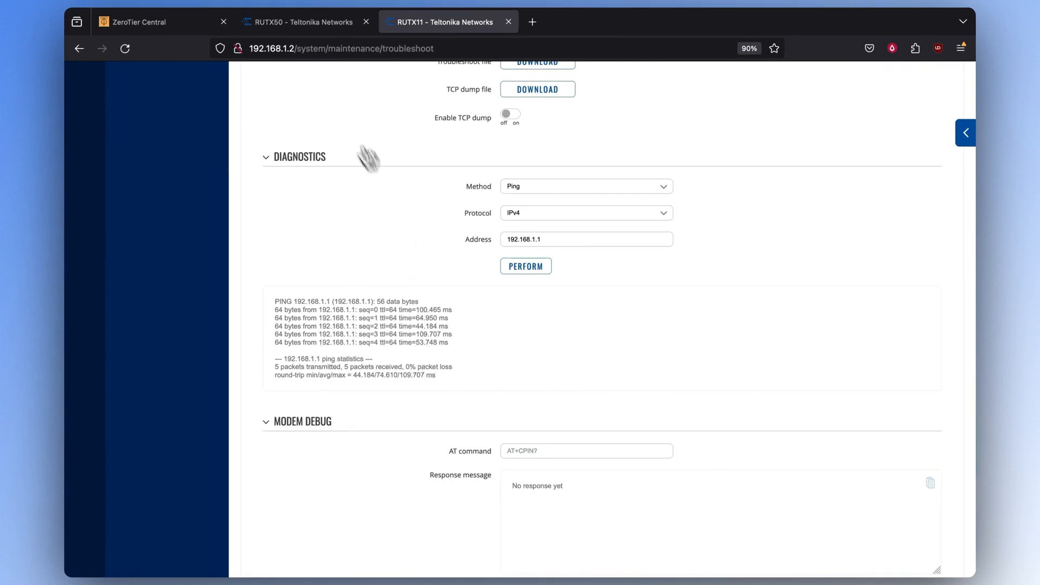
click(303, 22)
- From RUTX50's Troubleshoot page, ping 192.168.1.2 and confirm 5 of 5 replies, 0% loss
click(89, 360)
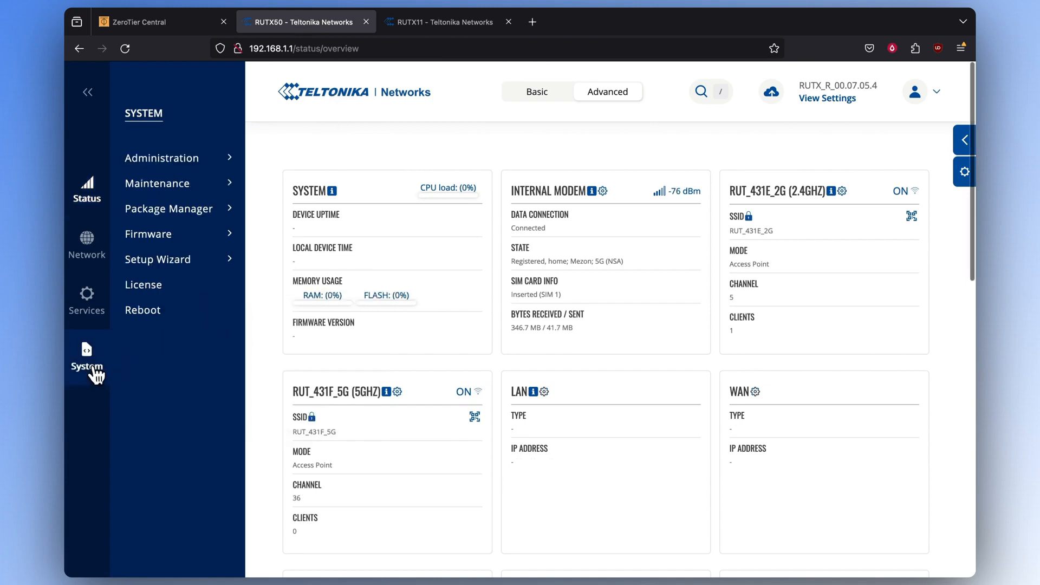
mouse_move(158, 187)
click(290, 235)
scroll(552, 251, down, 10)
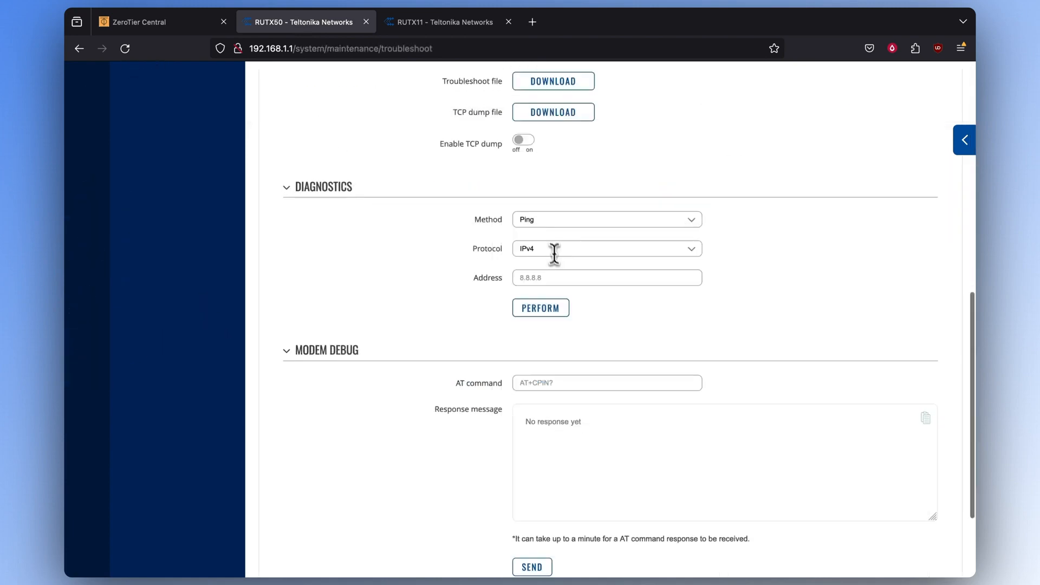
click(573, 278)
text(192.168.1.2)
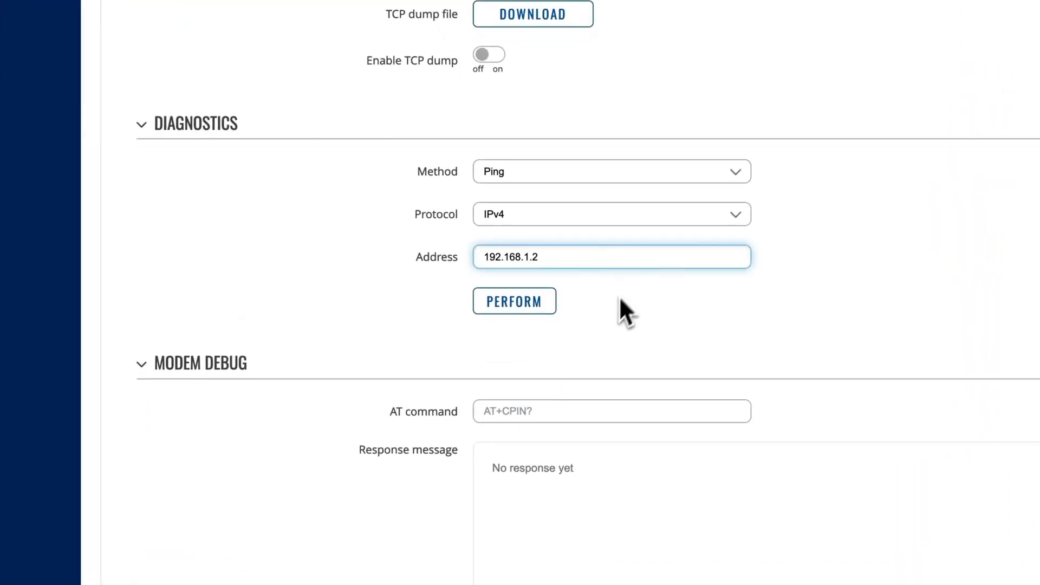
click(519, 309)
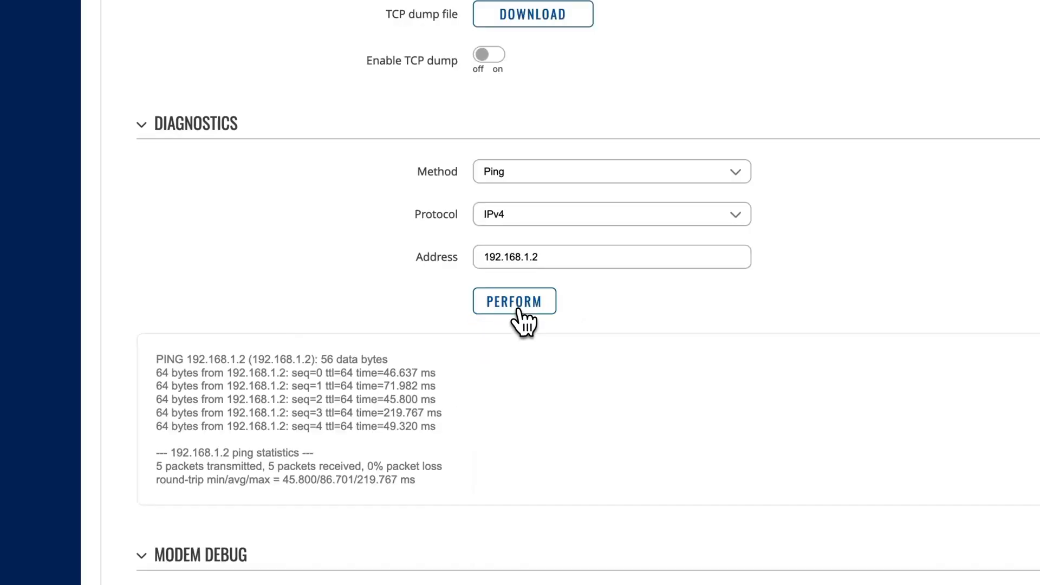